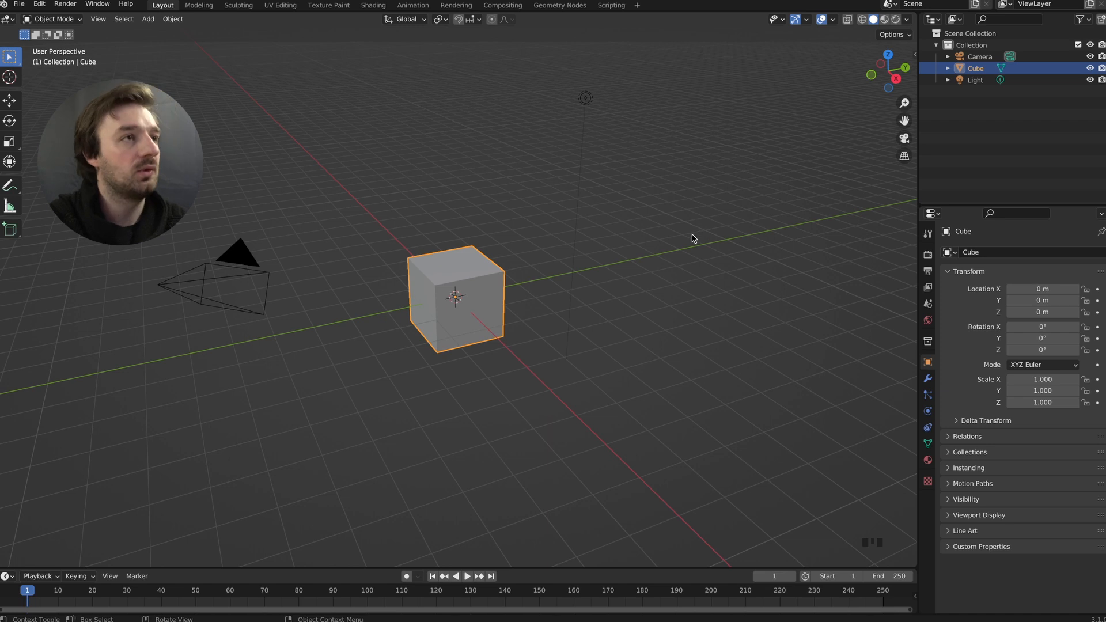
Step: Delete all the default objects in the scene: the camera, the cube and the light
key(a)
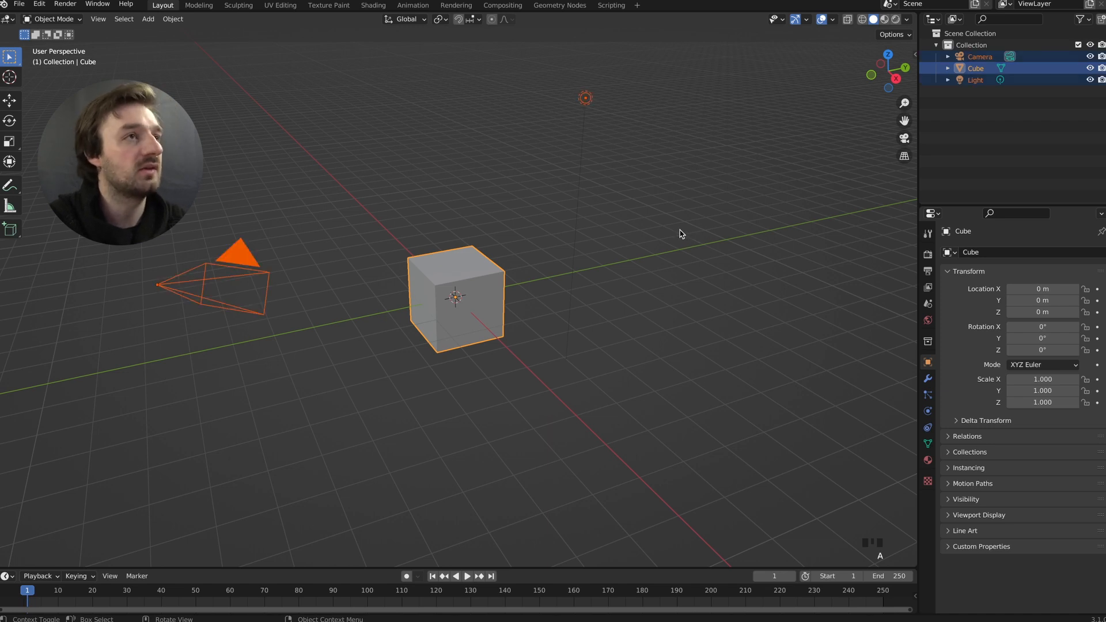
key(x)
click(679, 233)
Step: Add a mesh circle with 12 vertices at the world origin
key(shift+a)
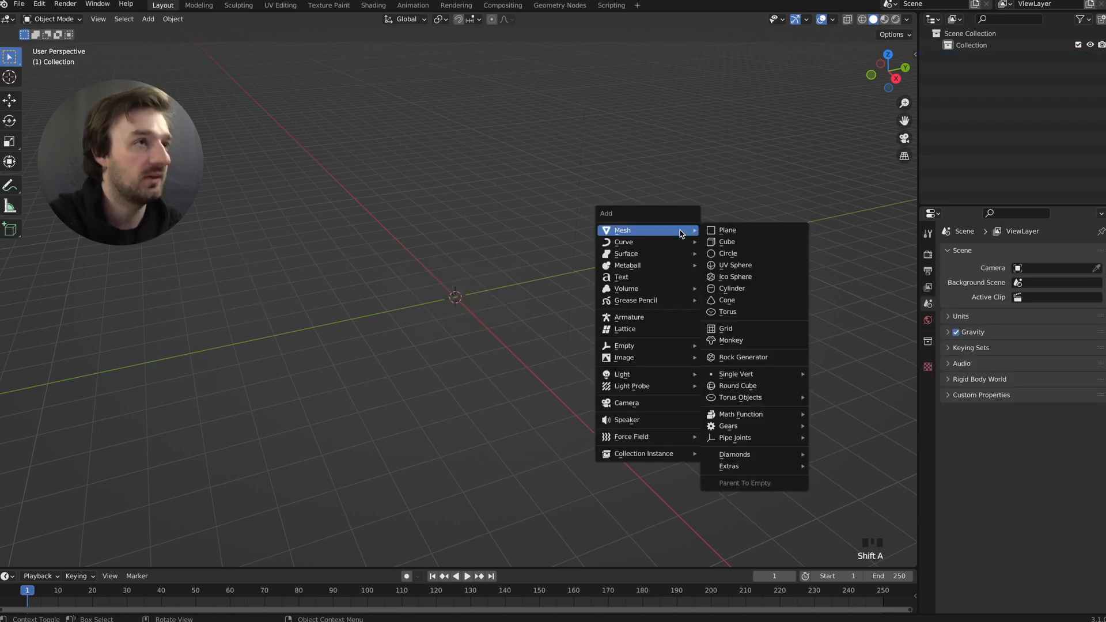
click(745, 254)
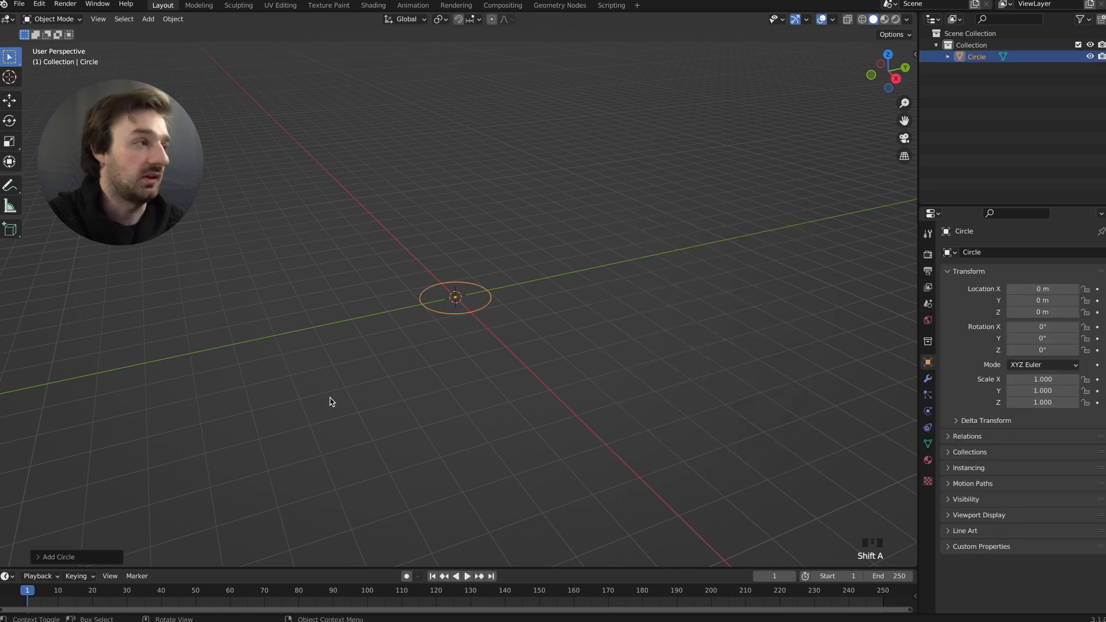
click(39, 557)
click(133, 429)
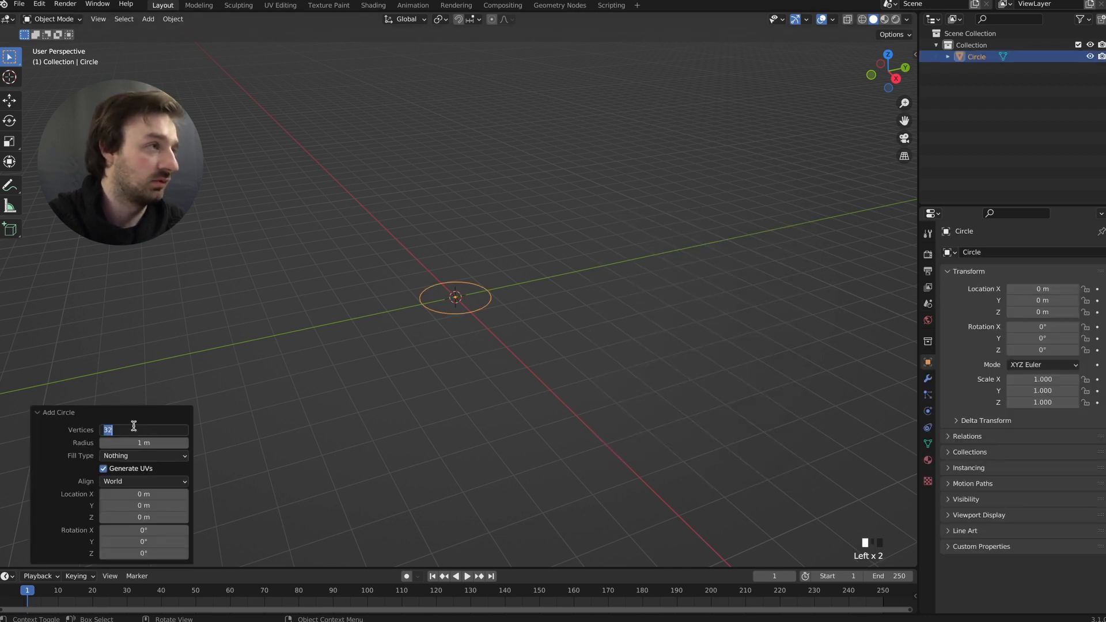
text(12)
key(Return)
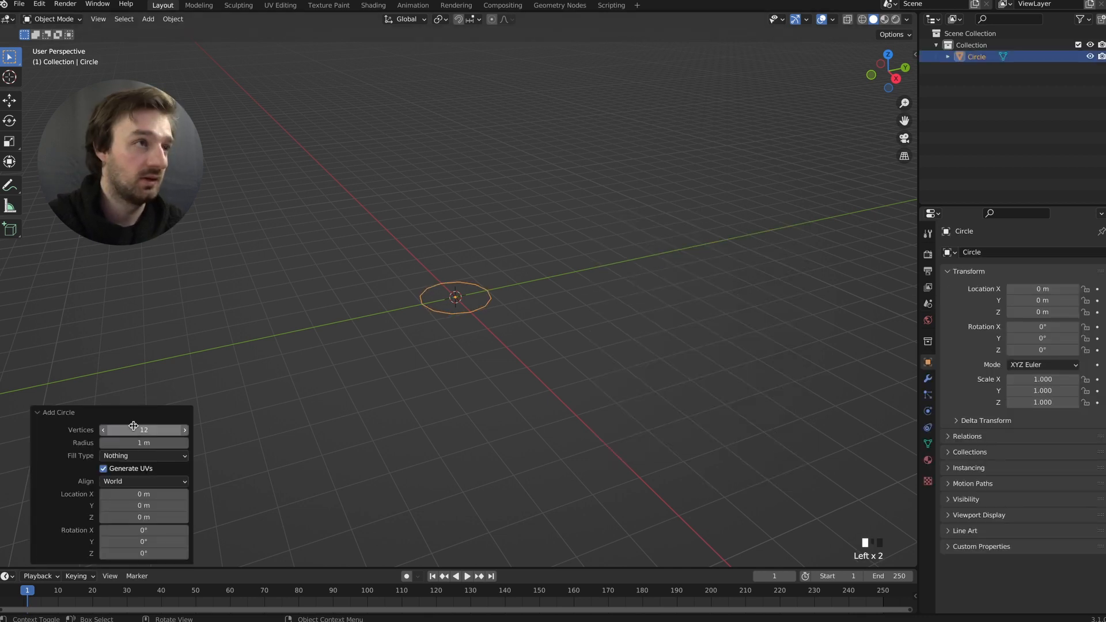
click(367, 294)
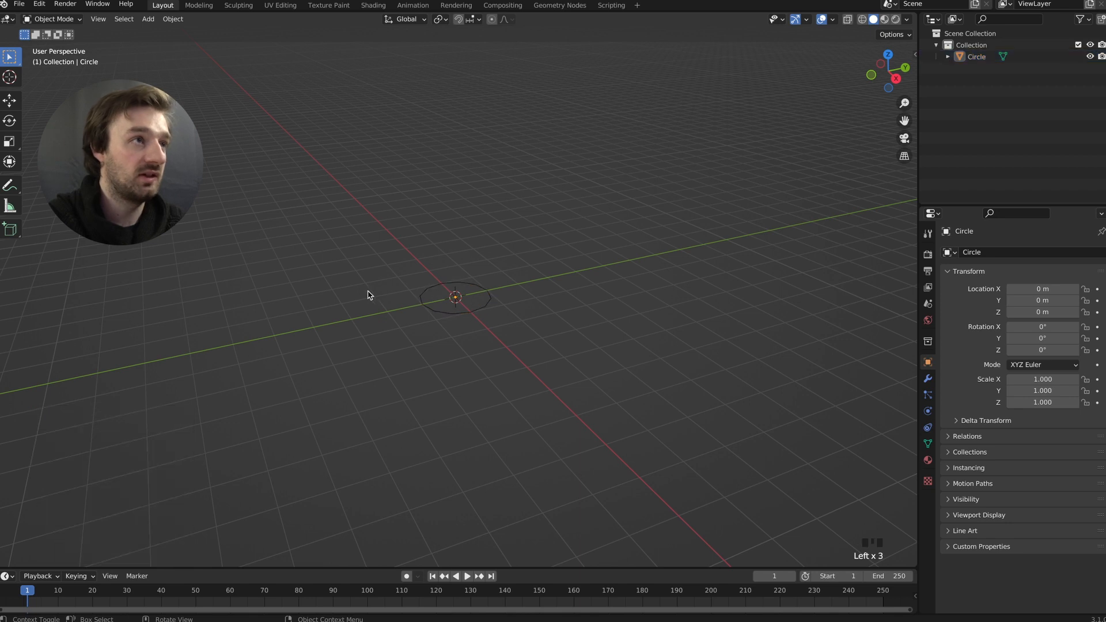
Step: In Edit Mode, fill the circle with a face and extrude it 0.5 m upward
click(481, 293)
key(Tab)
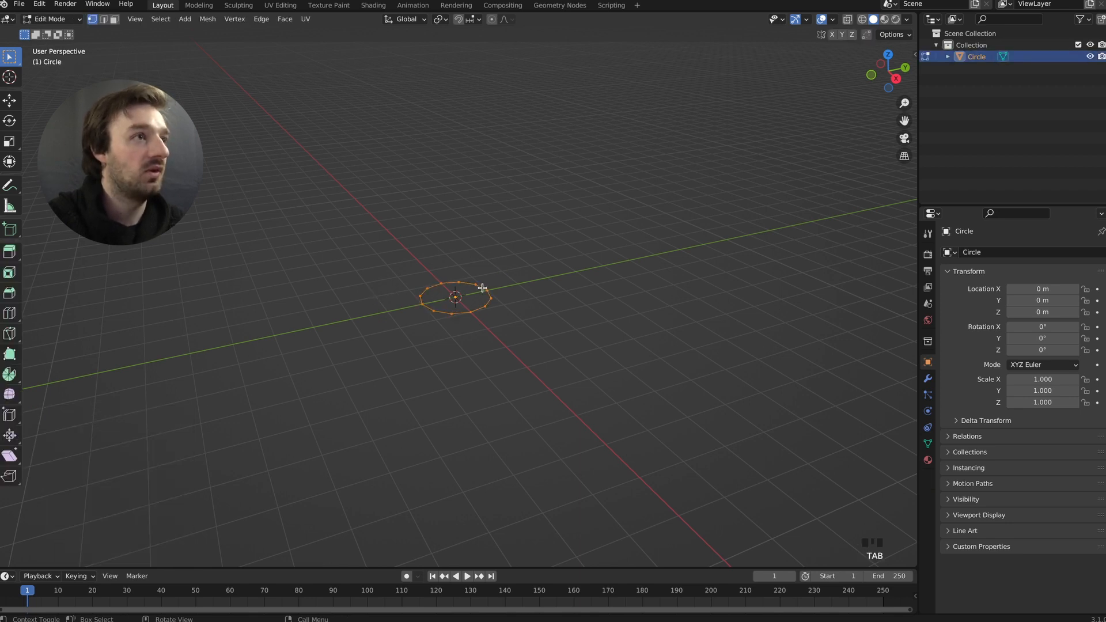
scroll(460, 283, up, 3)
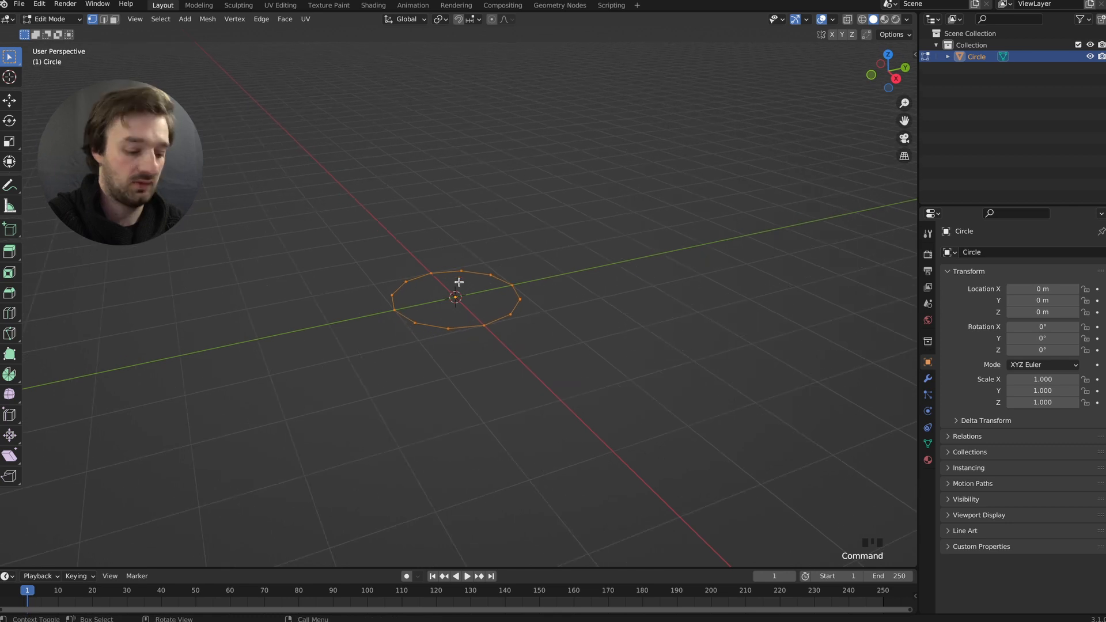
key(f)
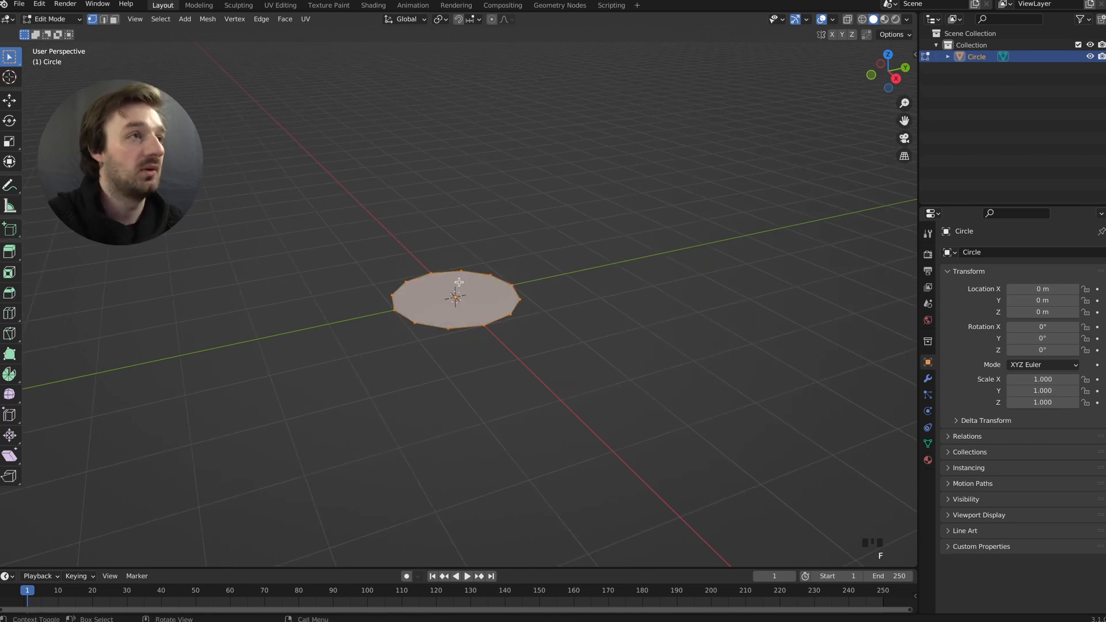
key(e)
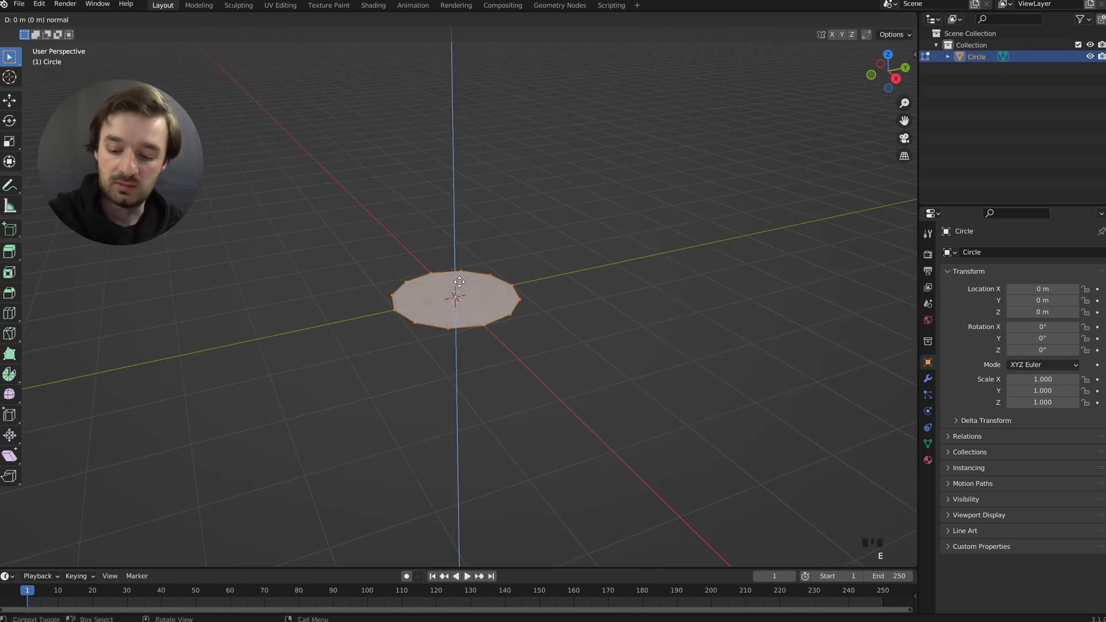
text(0.5)
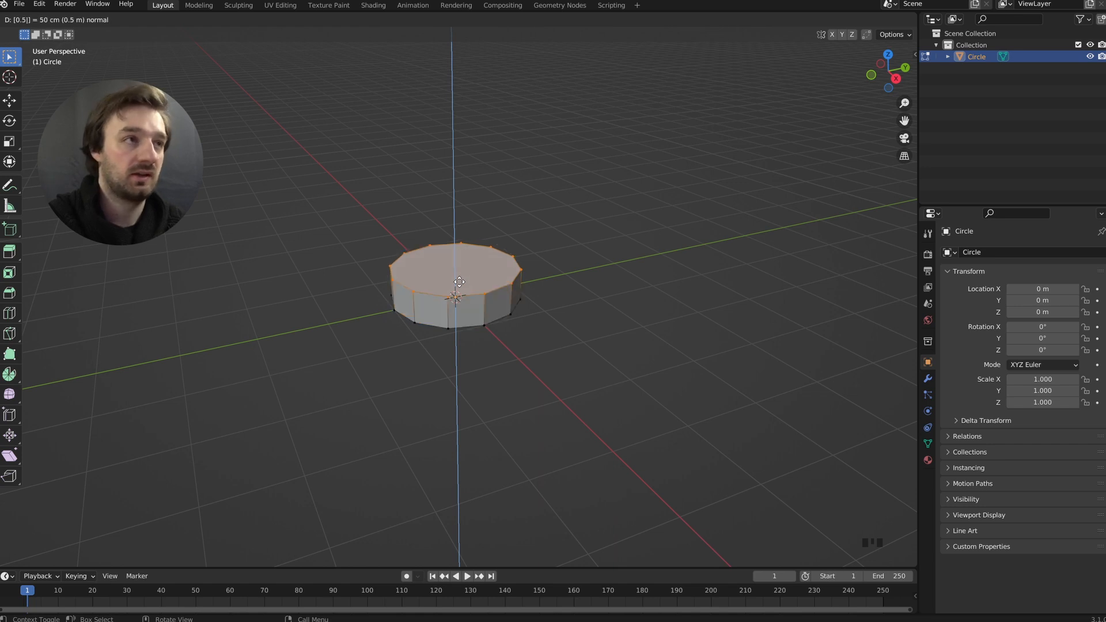
key(Return)
Step: Extrude the top face upward twice more, first by 2 m and then by 0.5 m
text(e2)
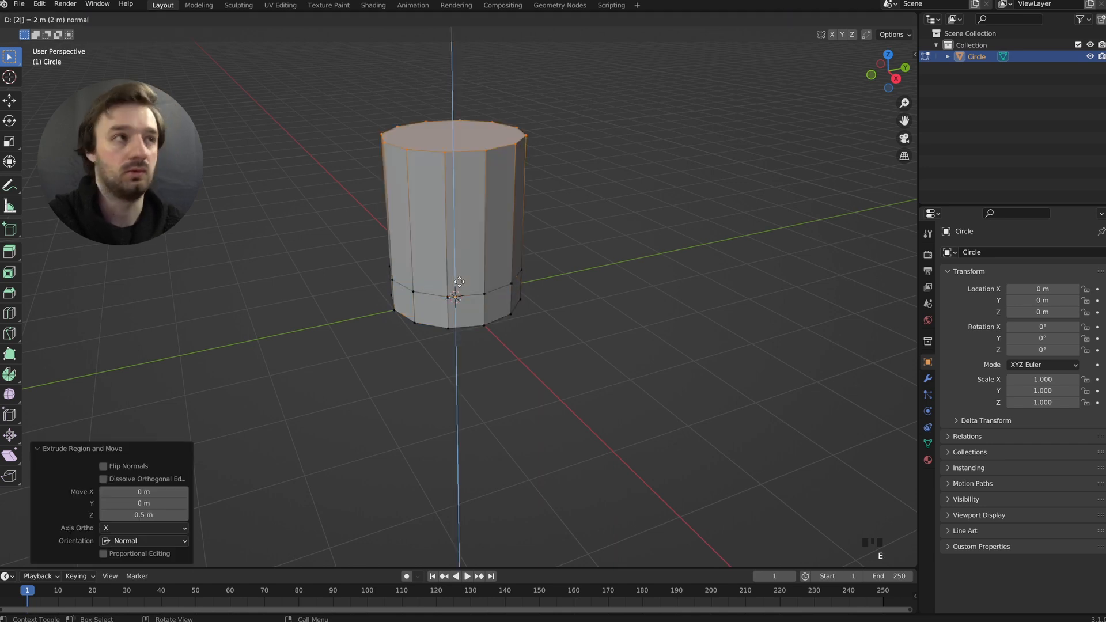
key(Return)
text(e)
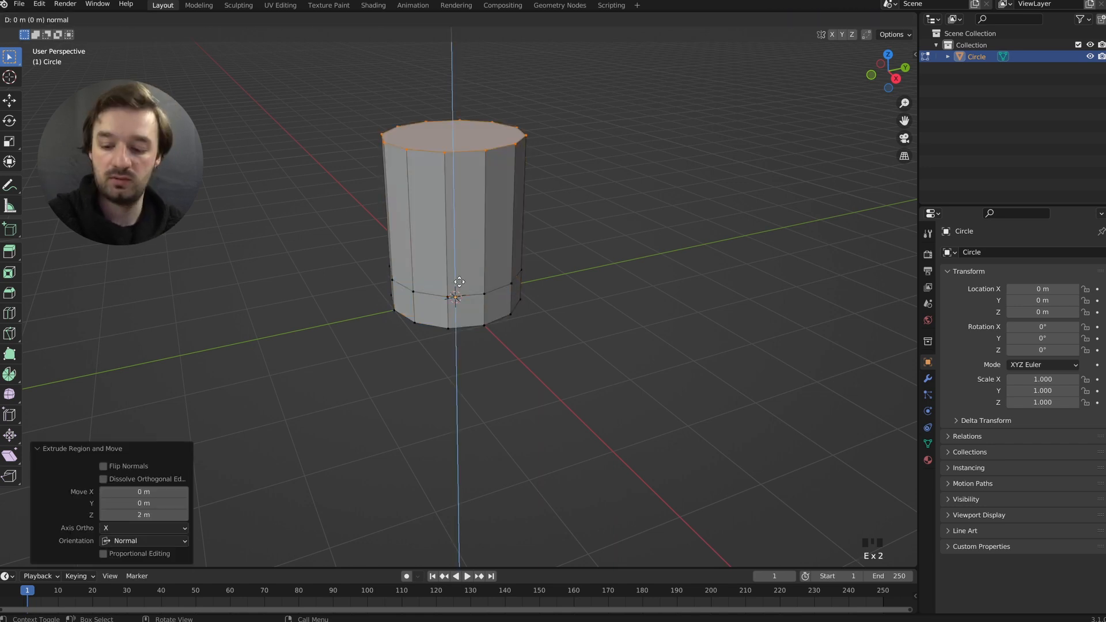
text(0.5)
key(Return)
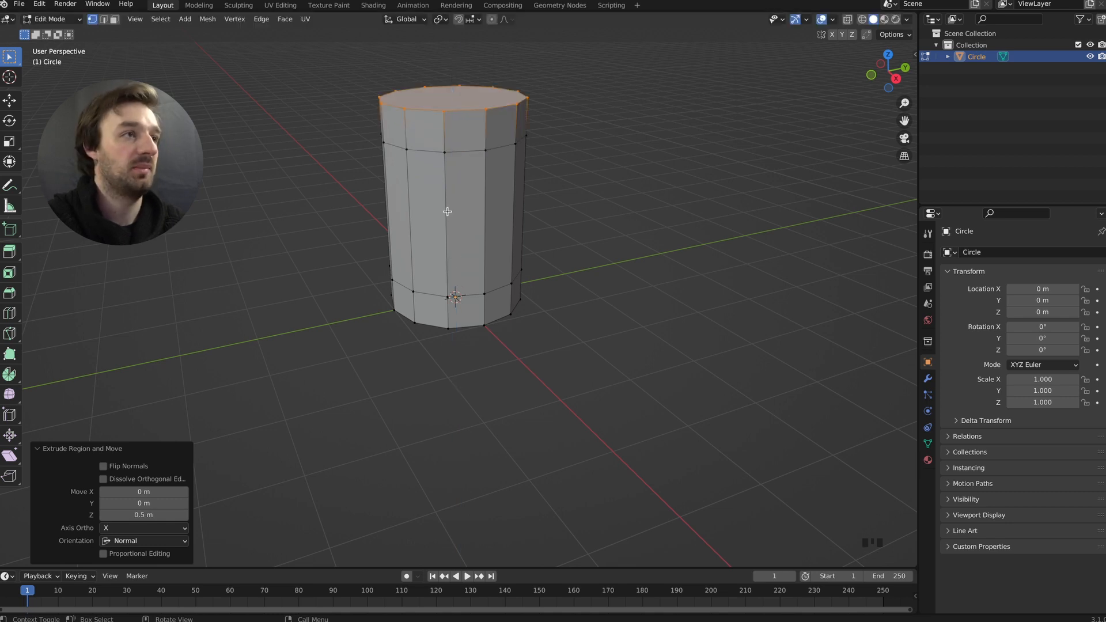
Step: Select both the top and bottom end faces of the cylinder in face select mode
middle_drag(447, 211, 457, 113)
key(3)
shift+click(453, 292)
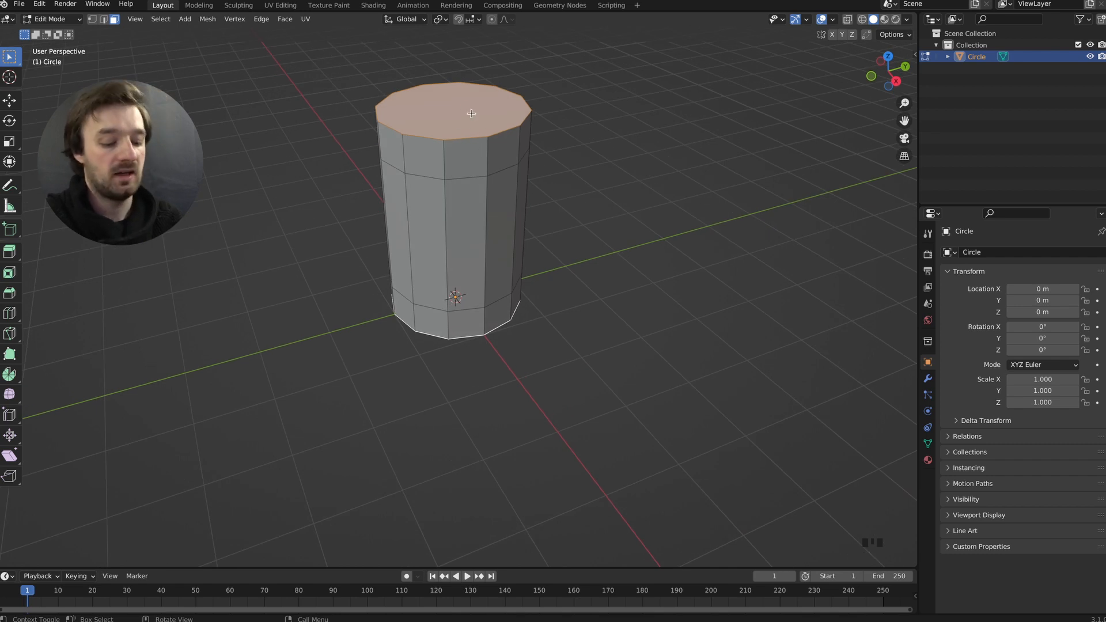
Step: Try to extrude the two end faces and scale them to about 0.82 with Z locked, and undo it
key(e)
key(s)
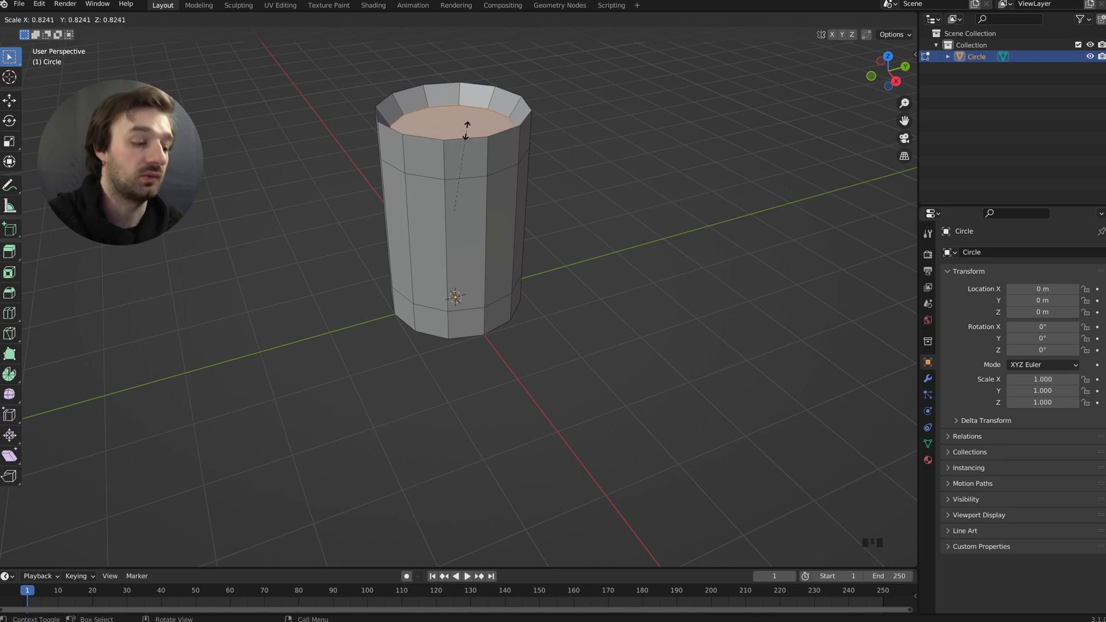
key(shift+z)
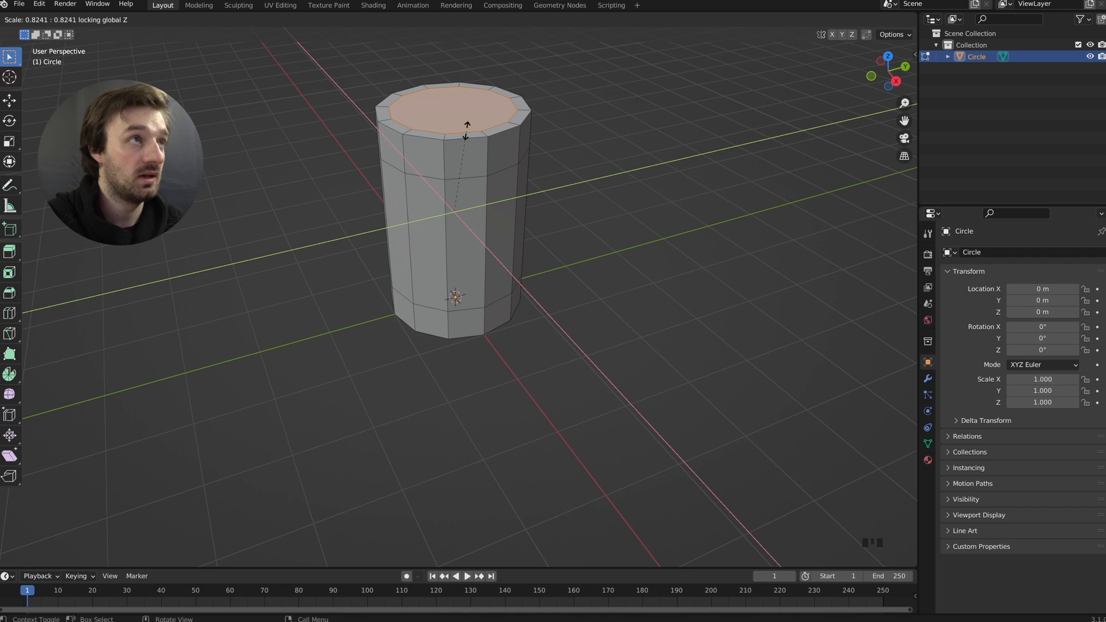
click(467, 131)
key(ctrl+z)
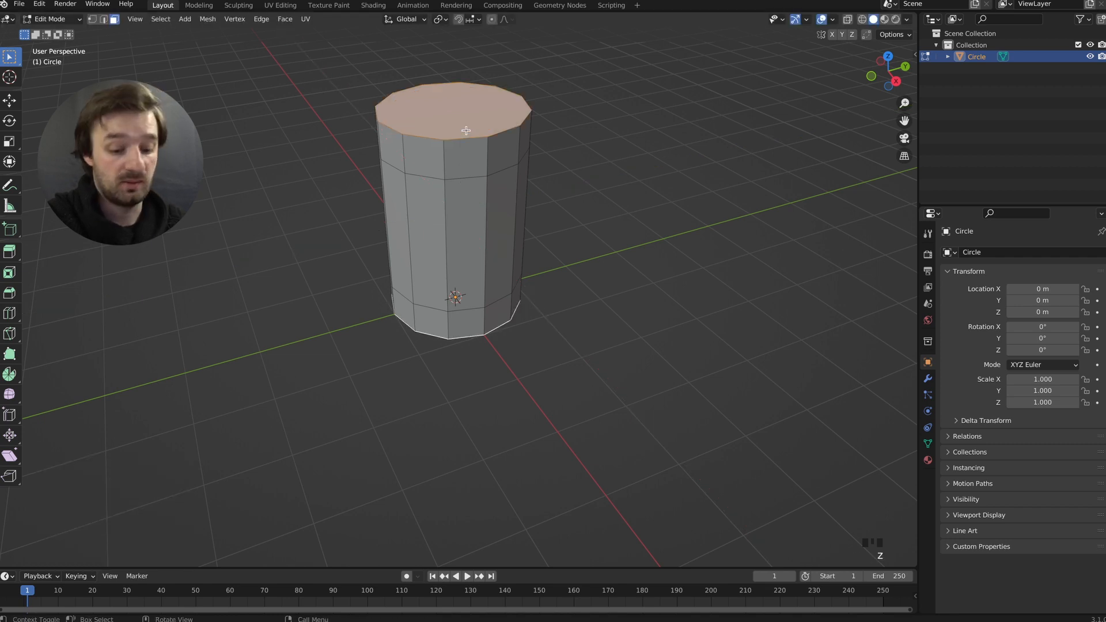
Step: Inset the selected top and bottom faces by about 0.17 m
key(i)
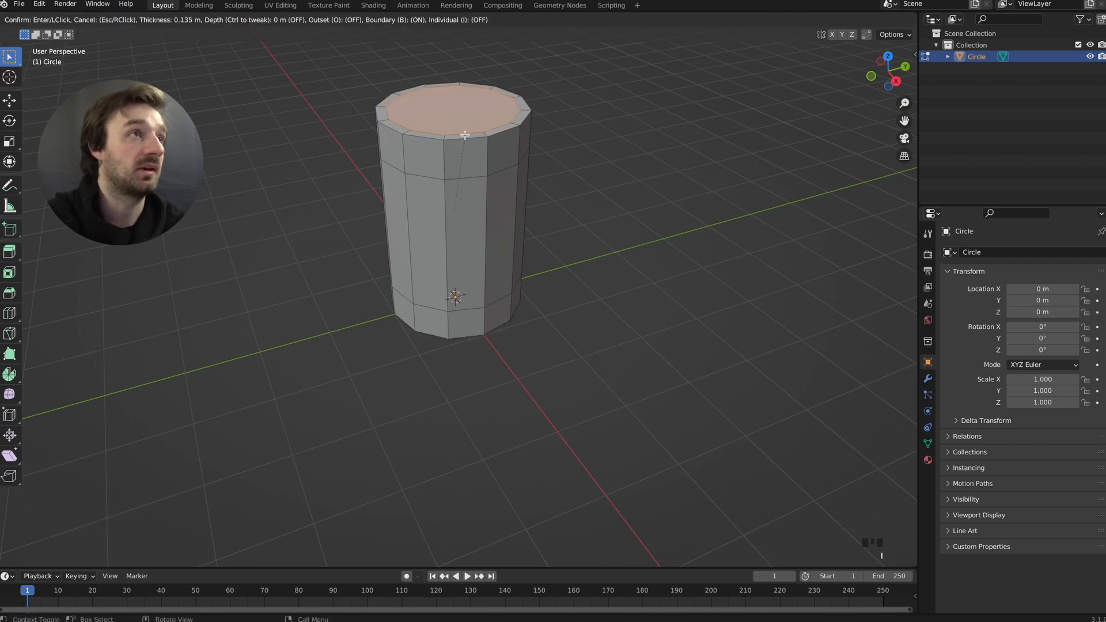
click(465, 130)
mouse_move(466, 130)
middle_down()
mouse_move(465, 149)
mouse_move(468, 140)
middle_up()
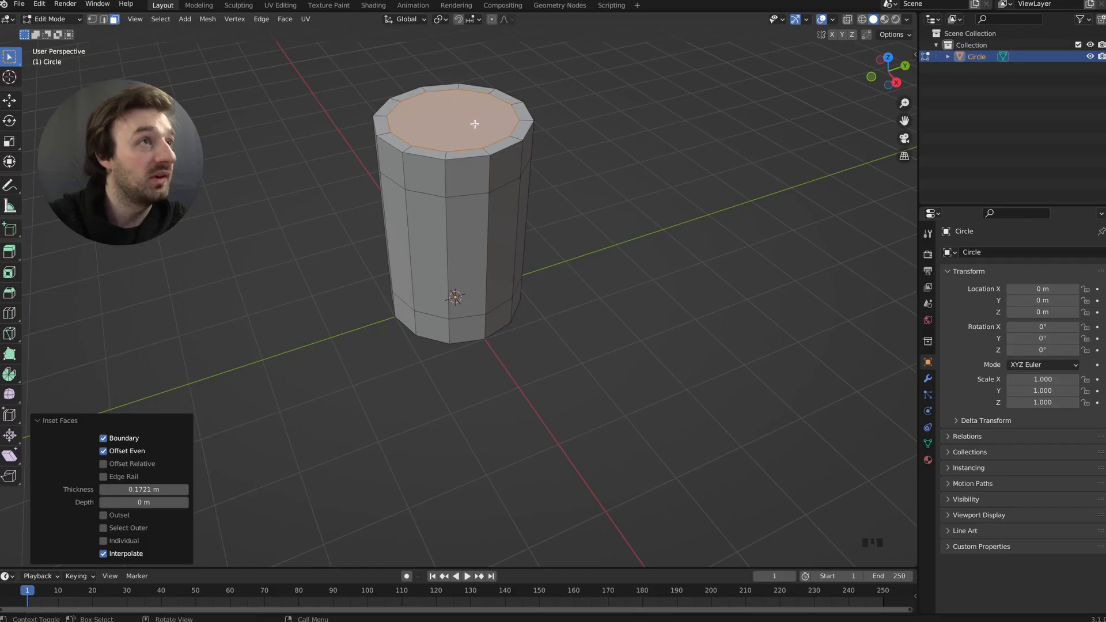
Step: Bridge the two inset end faces with LoopTools to hollow out the cylinder, and inspect the opening
right_click(475, 126)
mouse_move(465, 119)
click(530, 119)
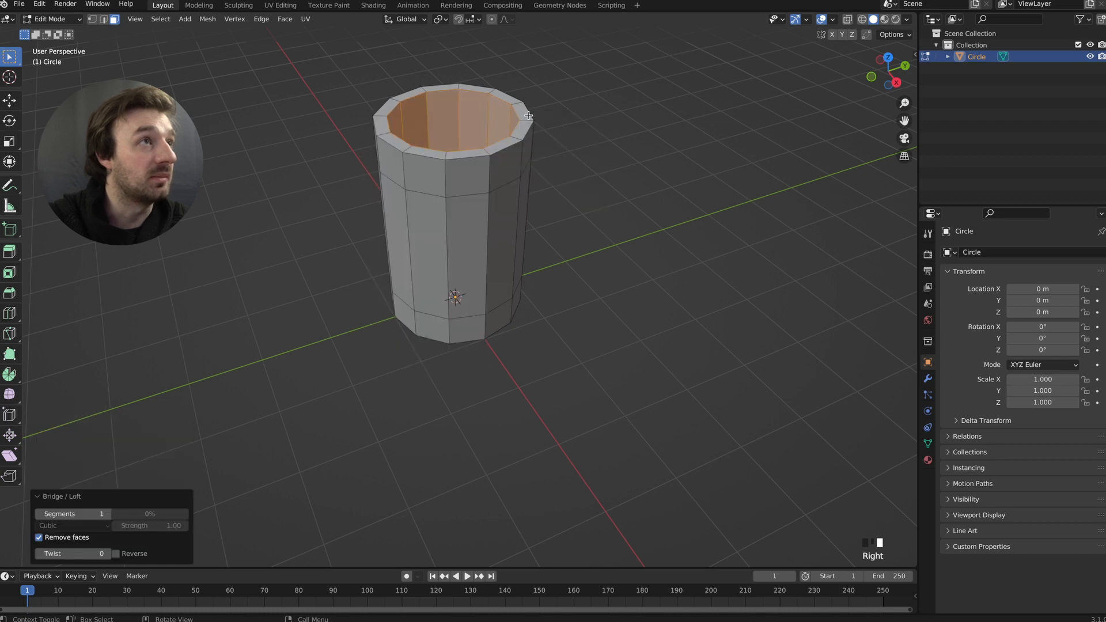
scroll(528, 115, down, 10)
scroll(528, 115, up, 10)
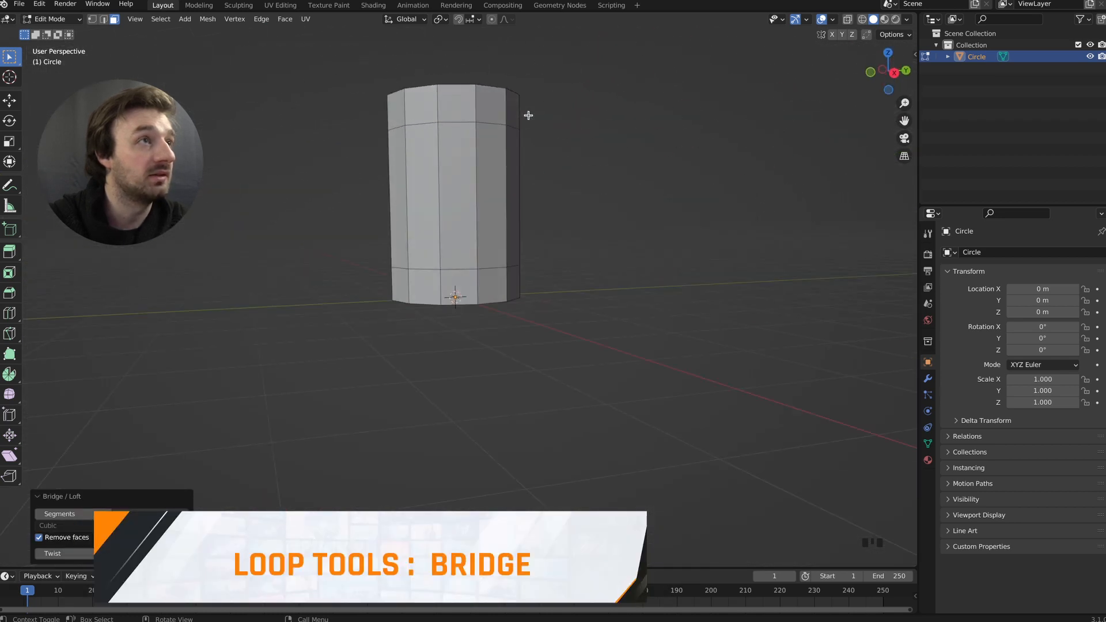
scroll(528, 115, down, 5)
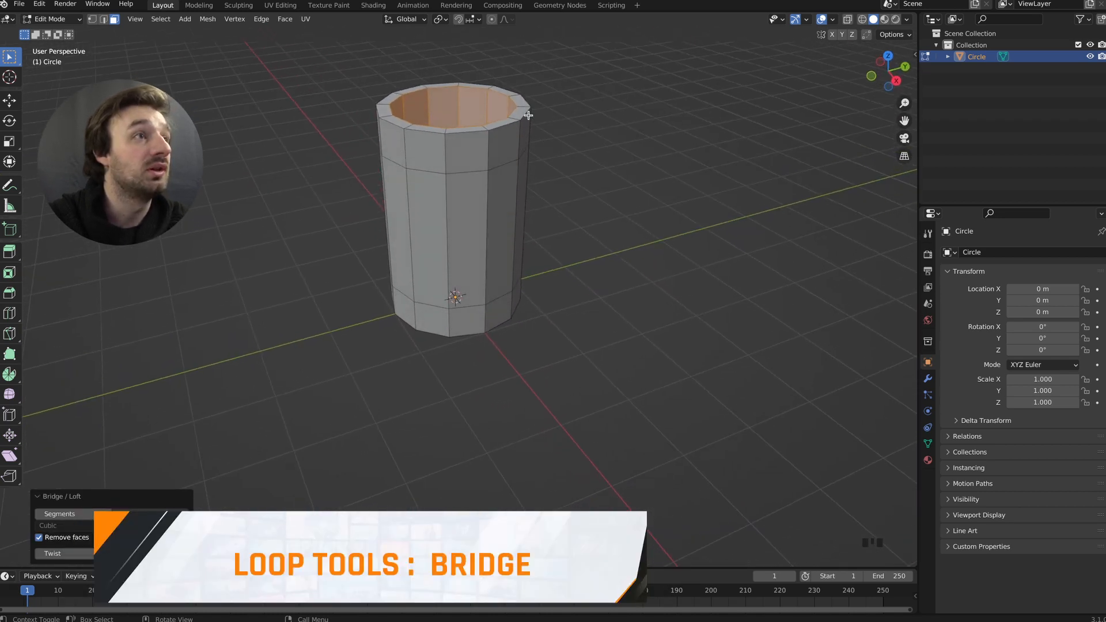
Step: Select the upper and lower horizontal edge loops around the outer wall and scale them outward to about 1.206
key(2)
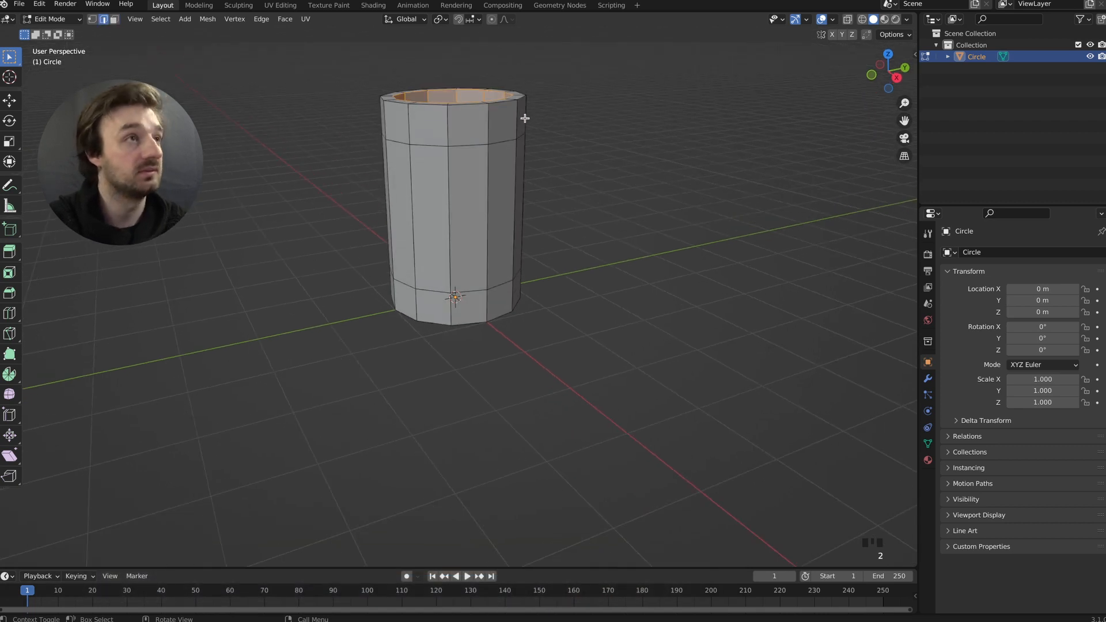
middle_drag(524, 114, 516, 141)
click(505, 151)
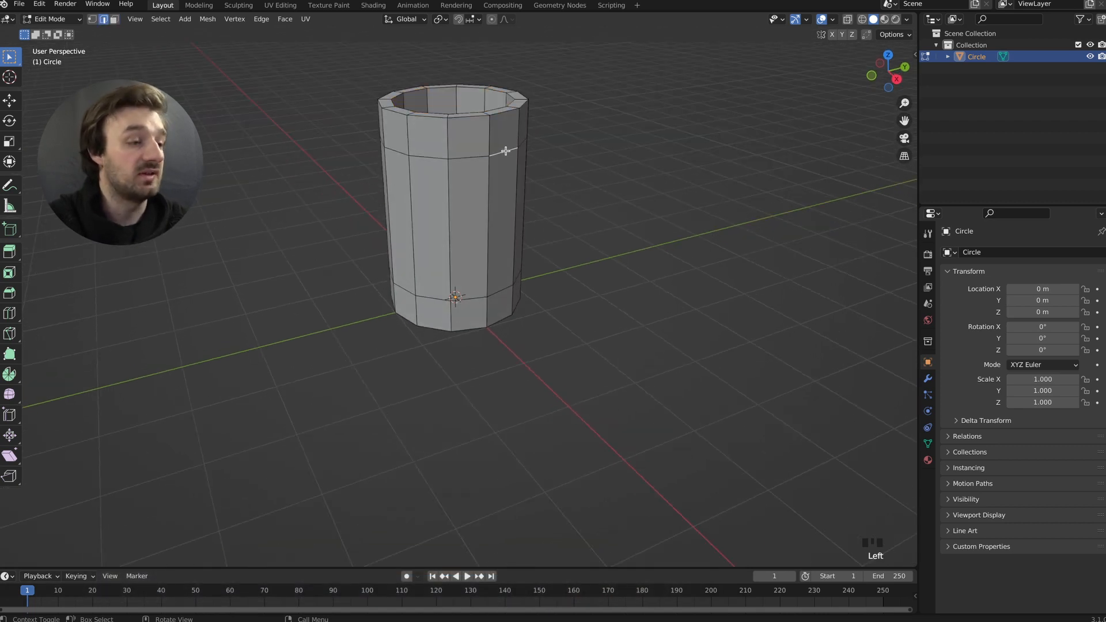
alt+shift+click(499, 153)
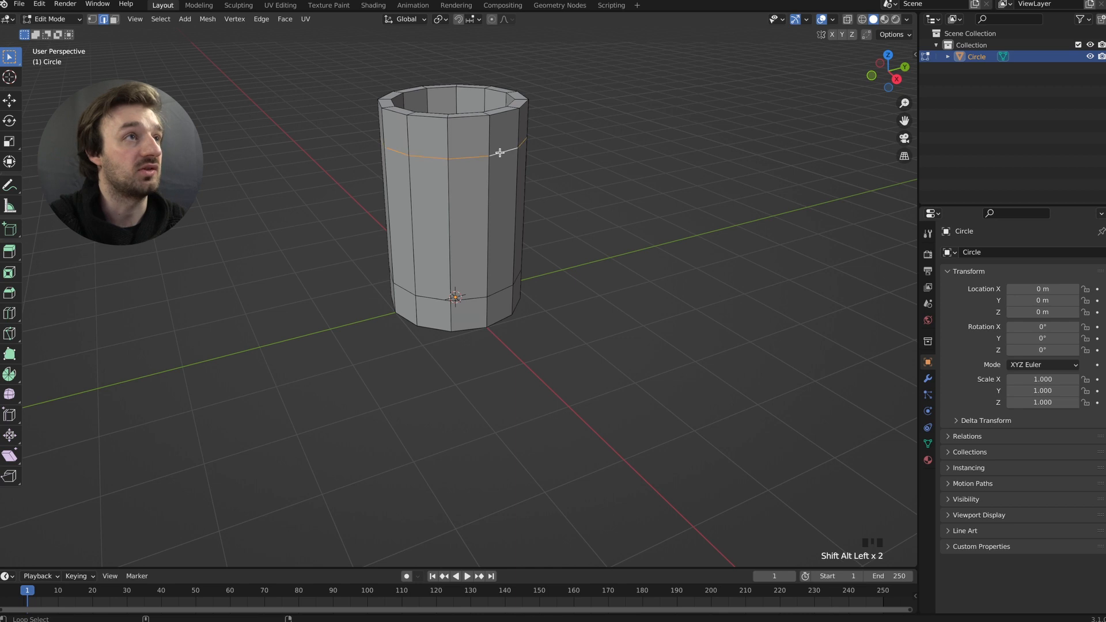
alt+shift+click(478, 297)
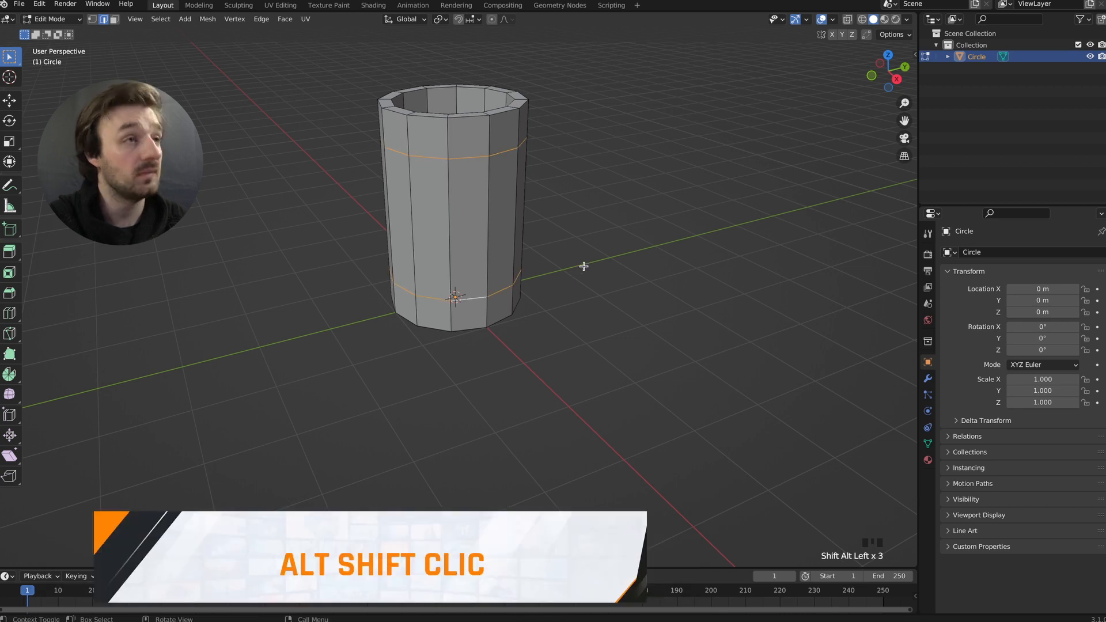
key(s)
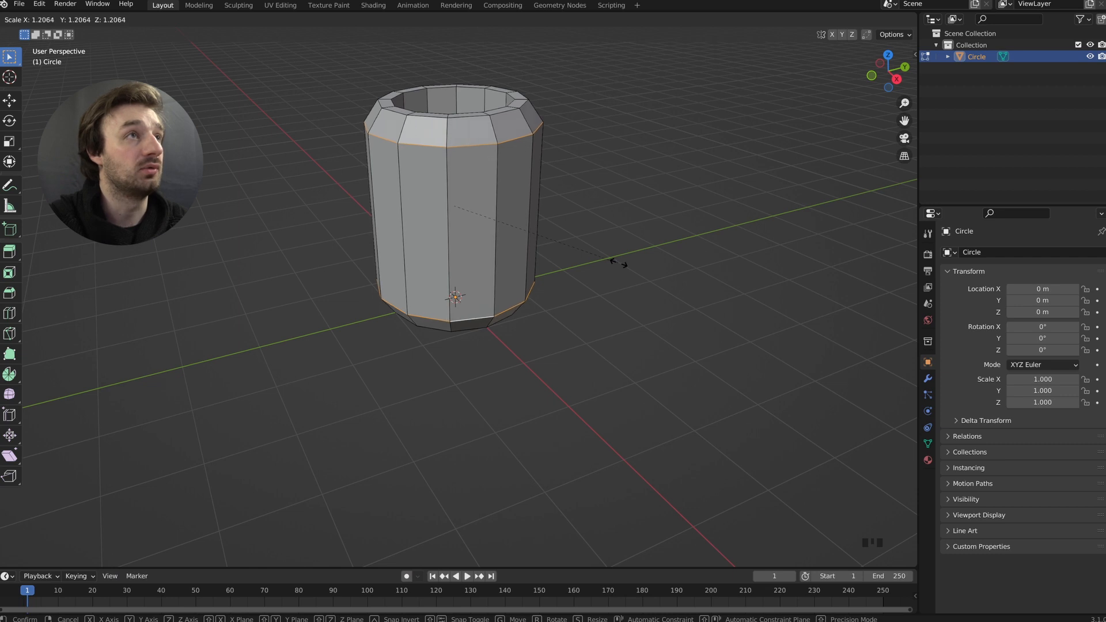
click(619, 263)
middle_drag(617, 263, 618, 263)
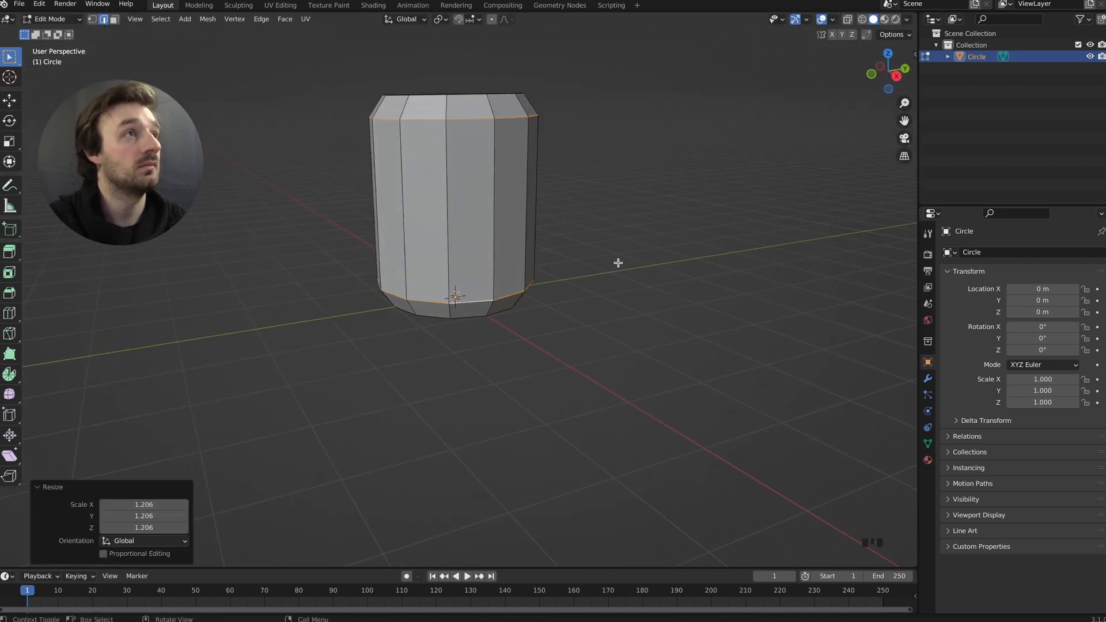
Step: Adjust the vertical spacing of the two selected edge loops by scaling them along the Z axis only
key(s)
key(z)
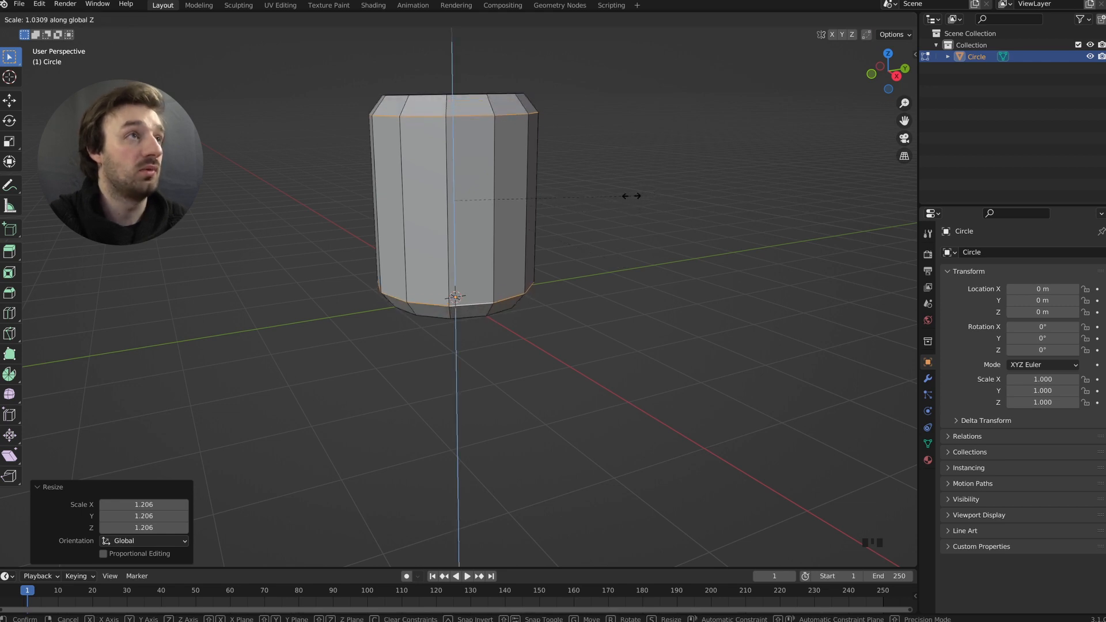
click(599, 192)
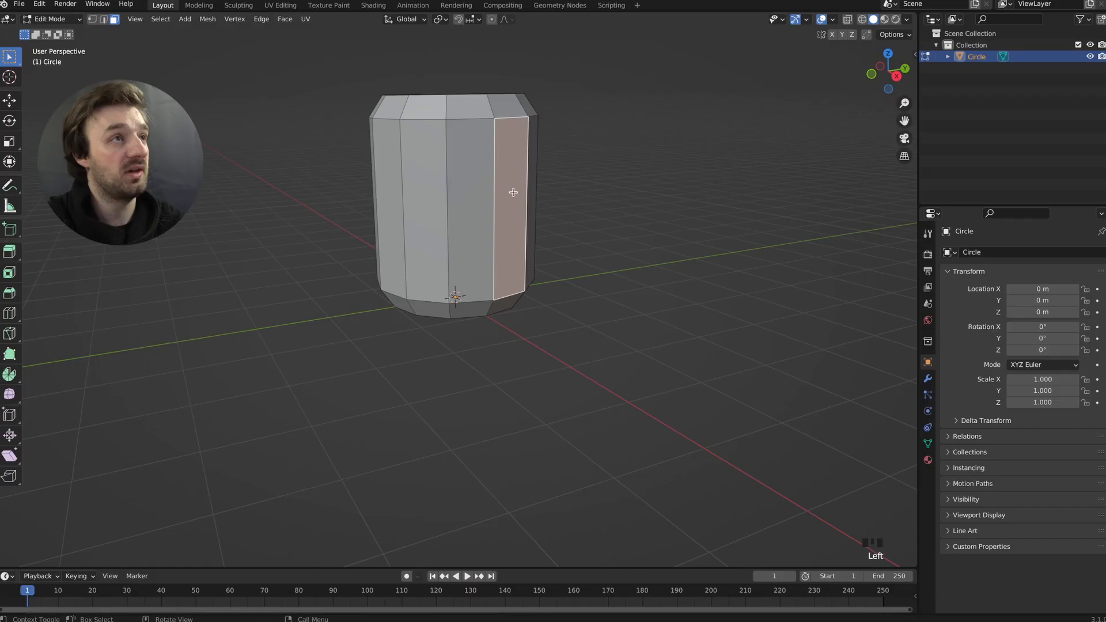
Step: Select the ring of tall side faces around the middle of the barrel and duplicate it in place
alt+shift+click(476, 190)
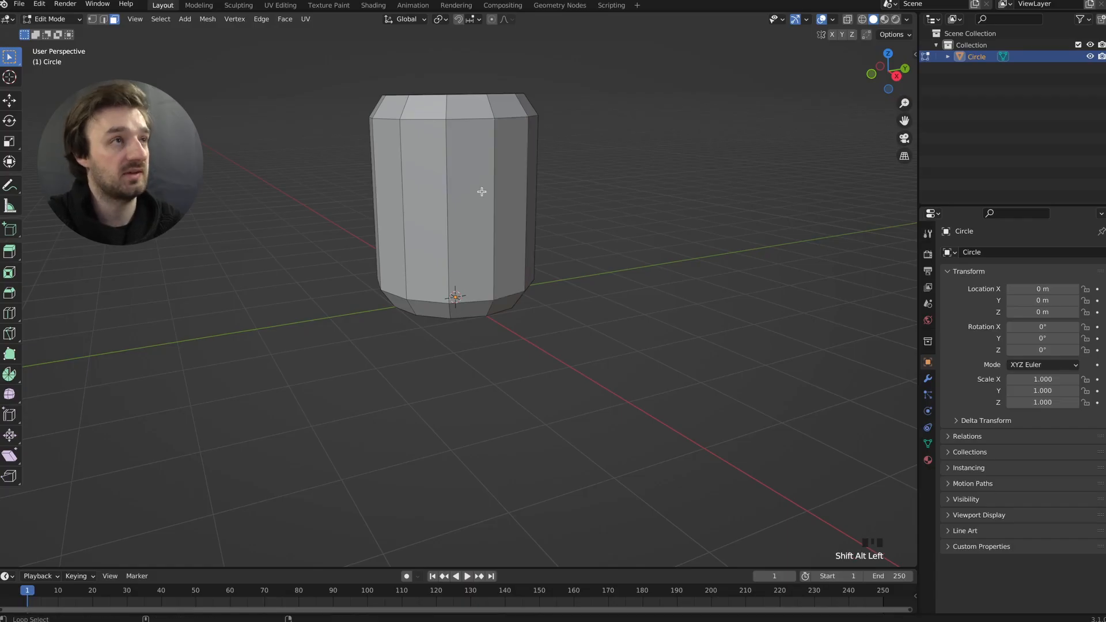
alt+shift+click(476, 190)
middle_drag(476, 190, 500, 200)
click(477, 190)
alt+shift+click(499, 199)
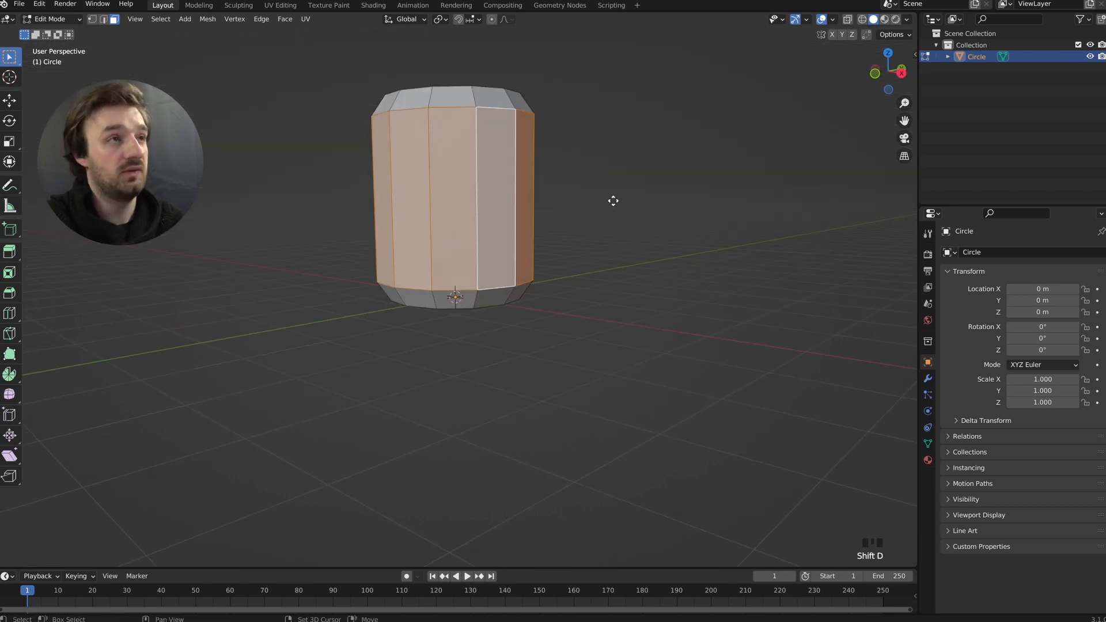
key(shift+d)
right_click(613, 200)
Step: Separate the entire barrel mesh by loose parts so the duplicated side faces become their own object, and return to Object Mode
key(a)
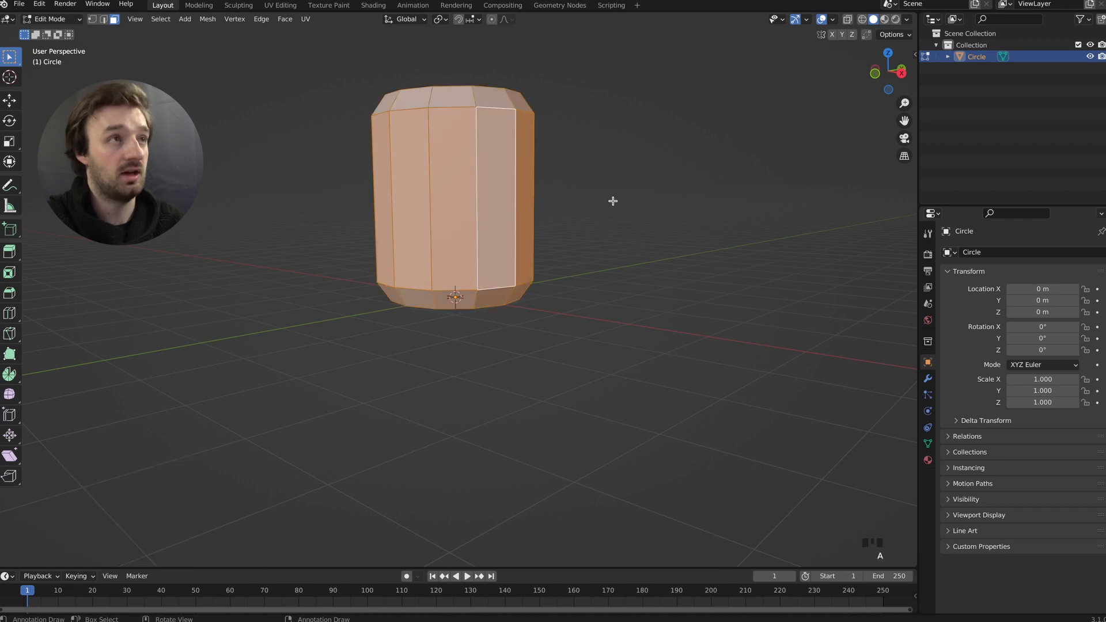
key(p)
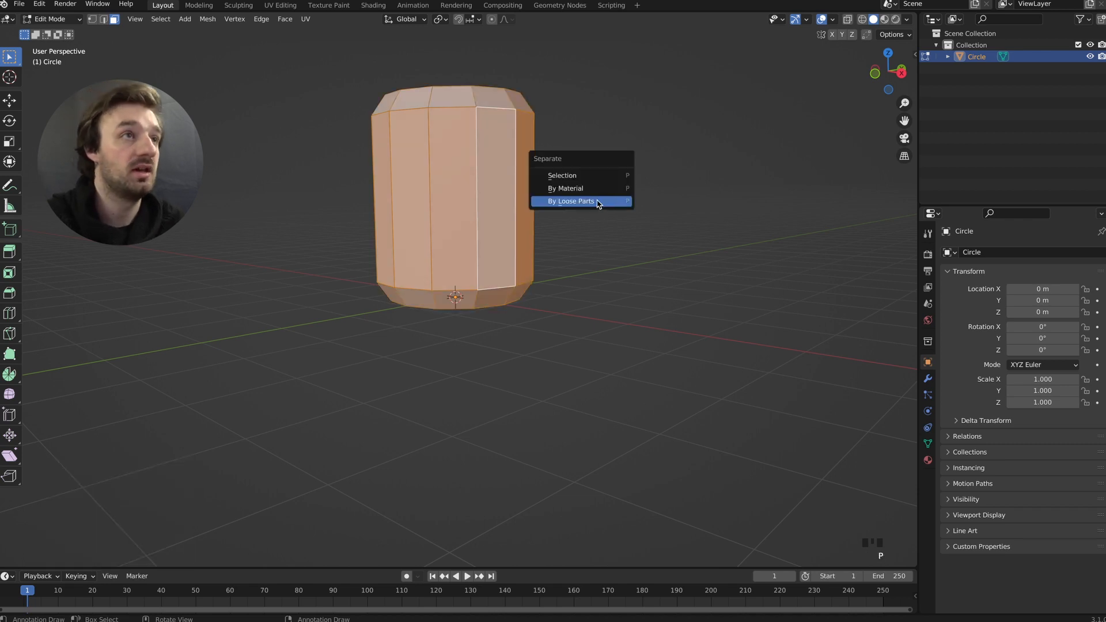
click(597, 202)
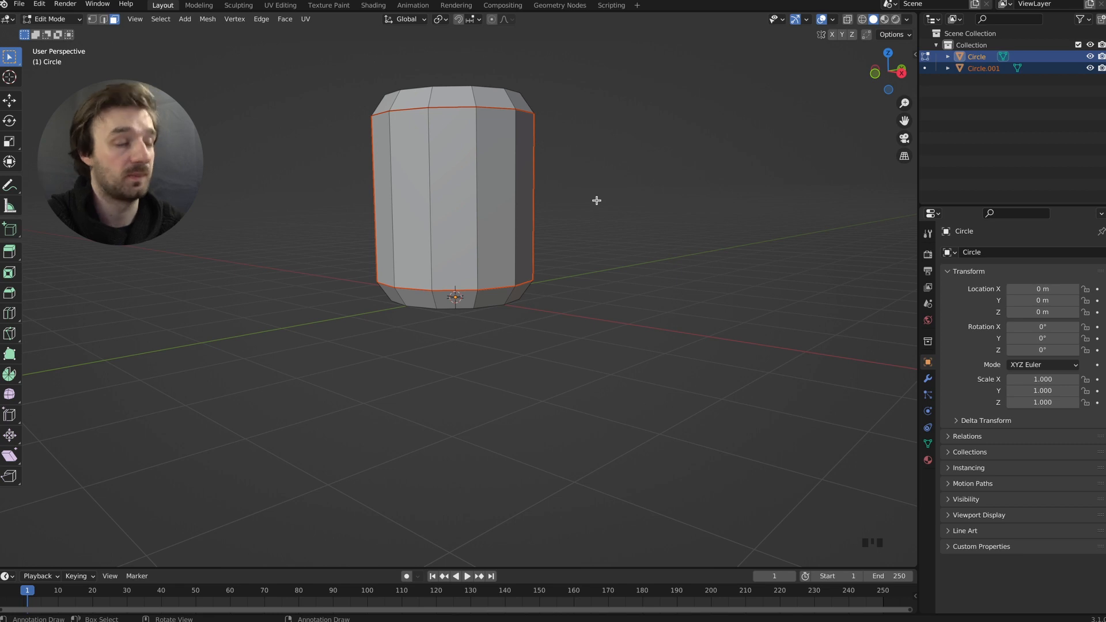
key(Tab)
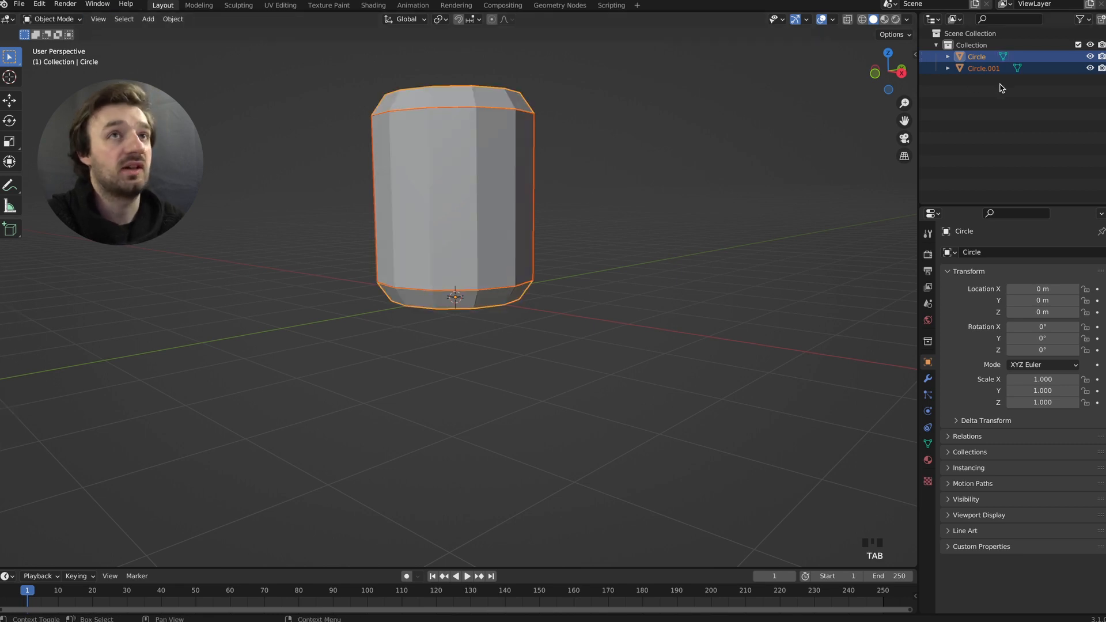
Step: Select only the separated side-face object and set its origin to its geometry
click(1001, 88)
click(990, 70)
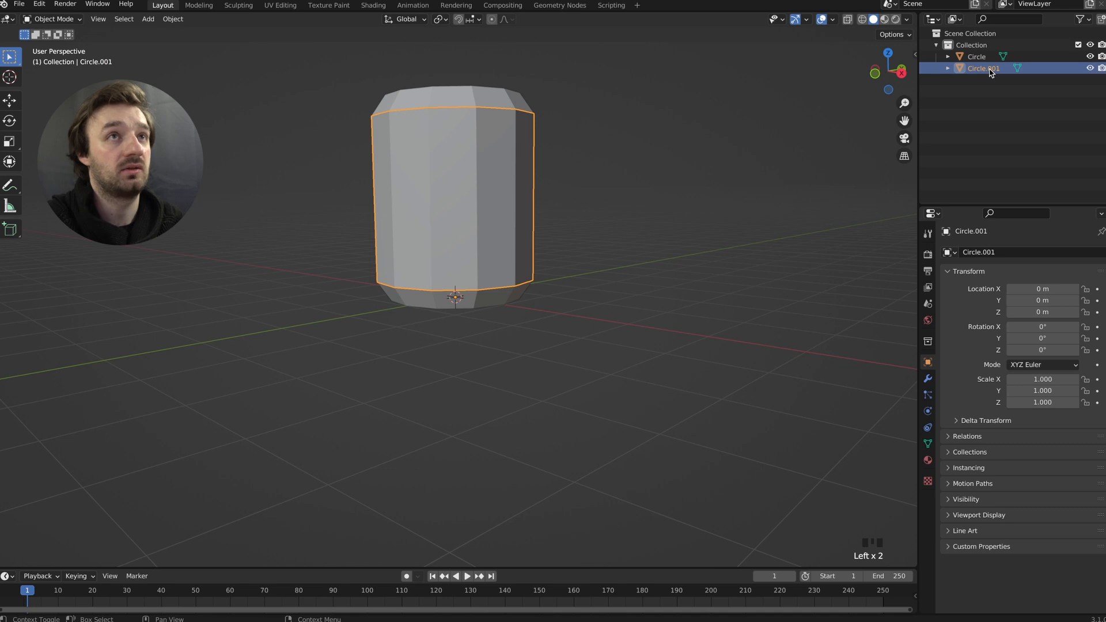
key(Tab)
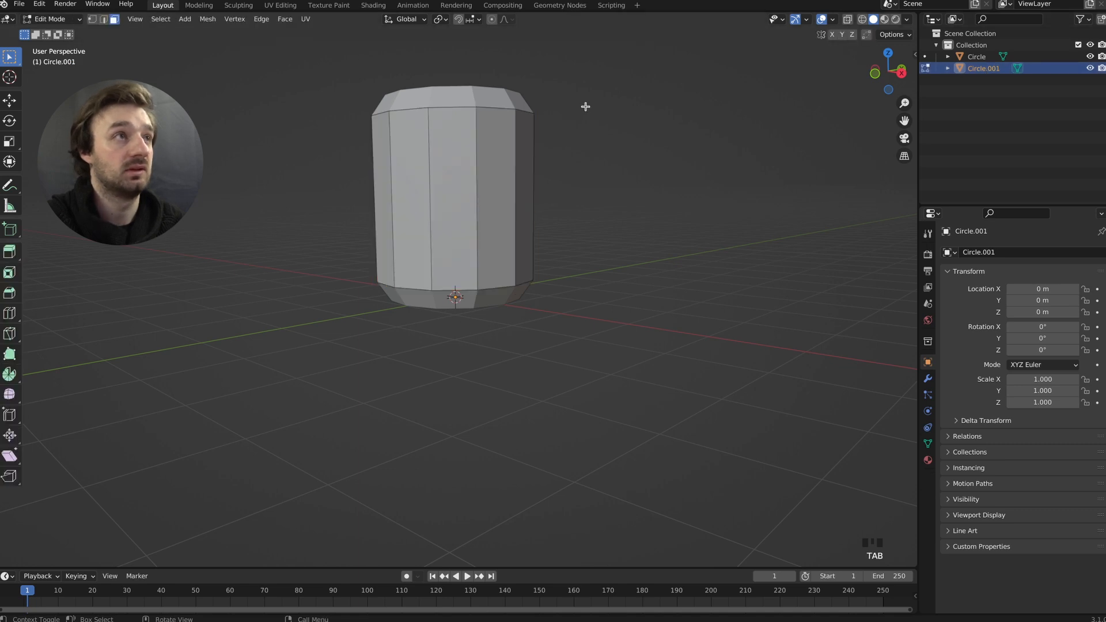
key(Tab)
right_click(505, 148)
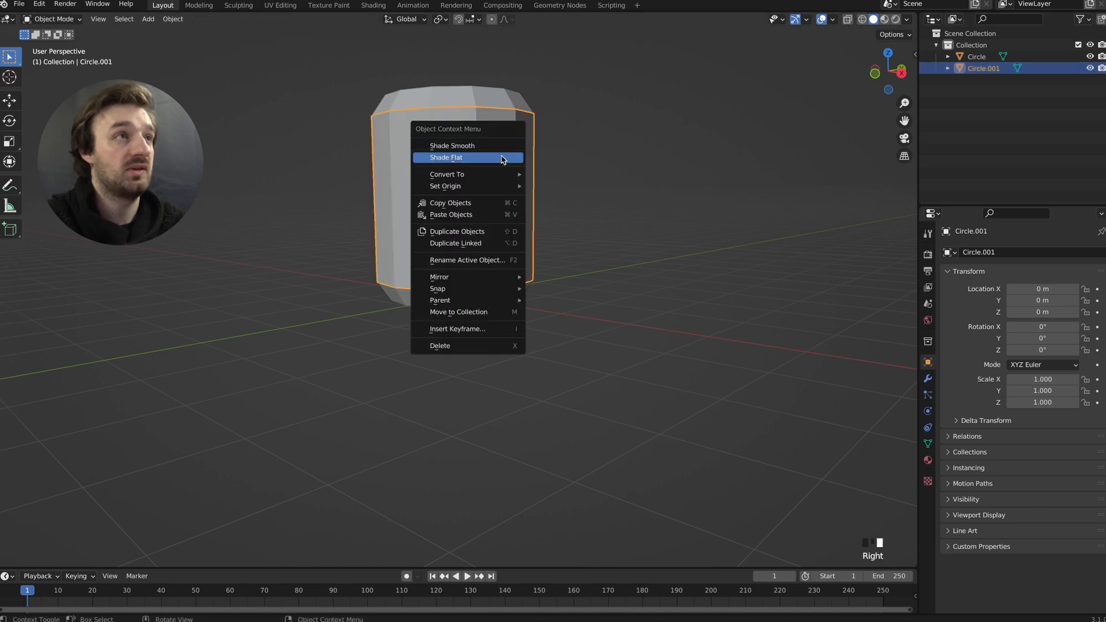
mouse_move(499, 178)
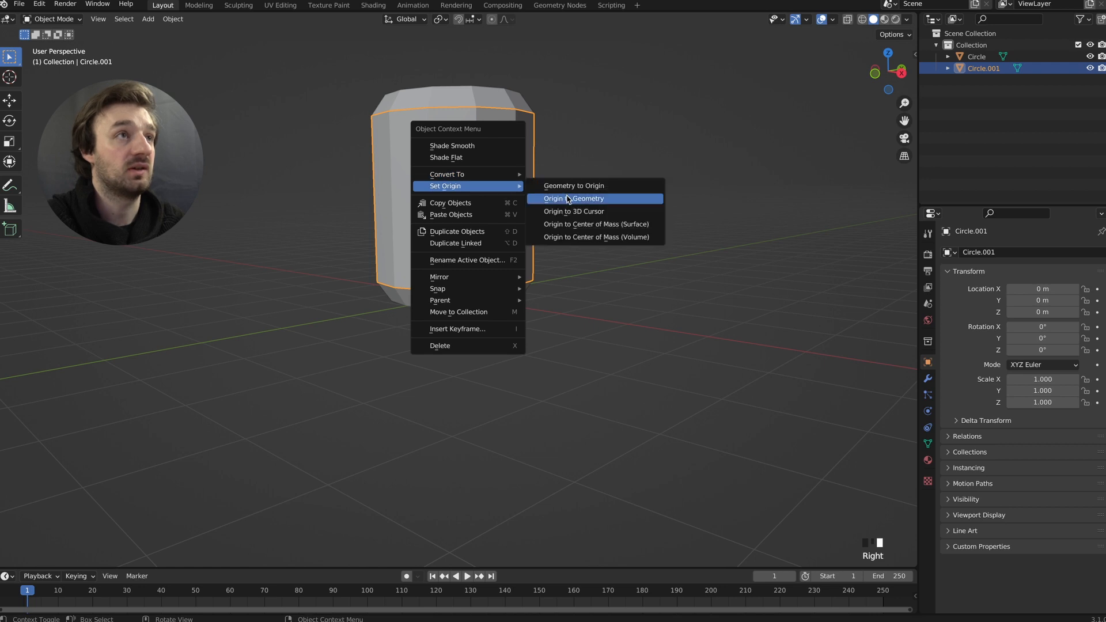
click(566, 200)
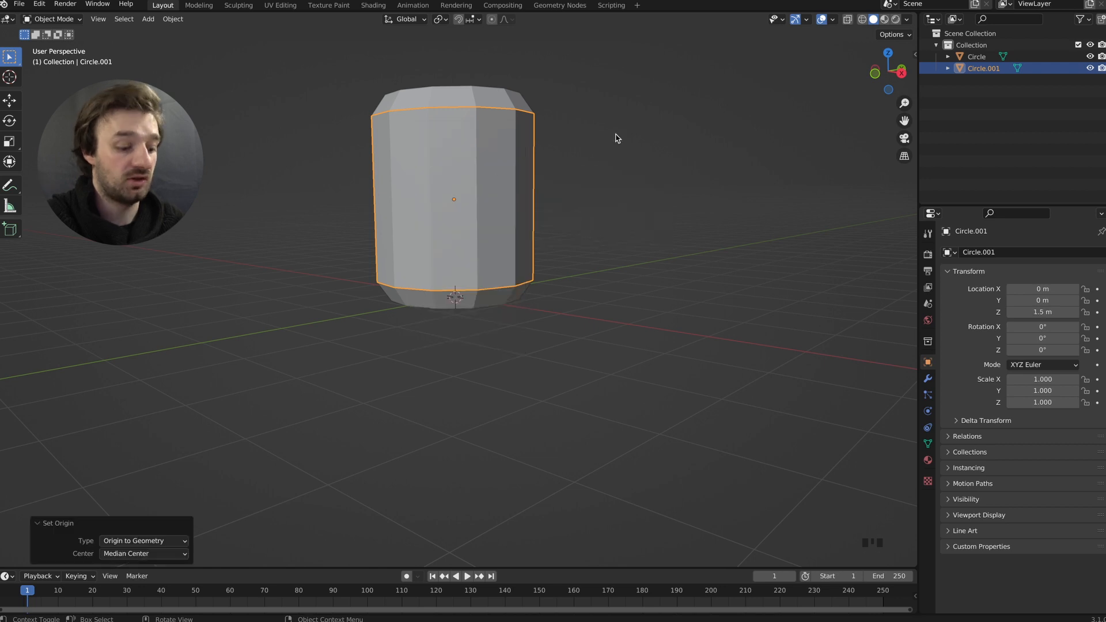
Step: Flatten the separated side faces into a narrow band by scaling them along Z to about 0.143
key(Tab)
key(Tab)
key(s)
key(z)
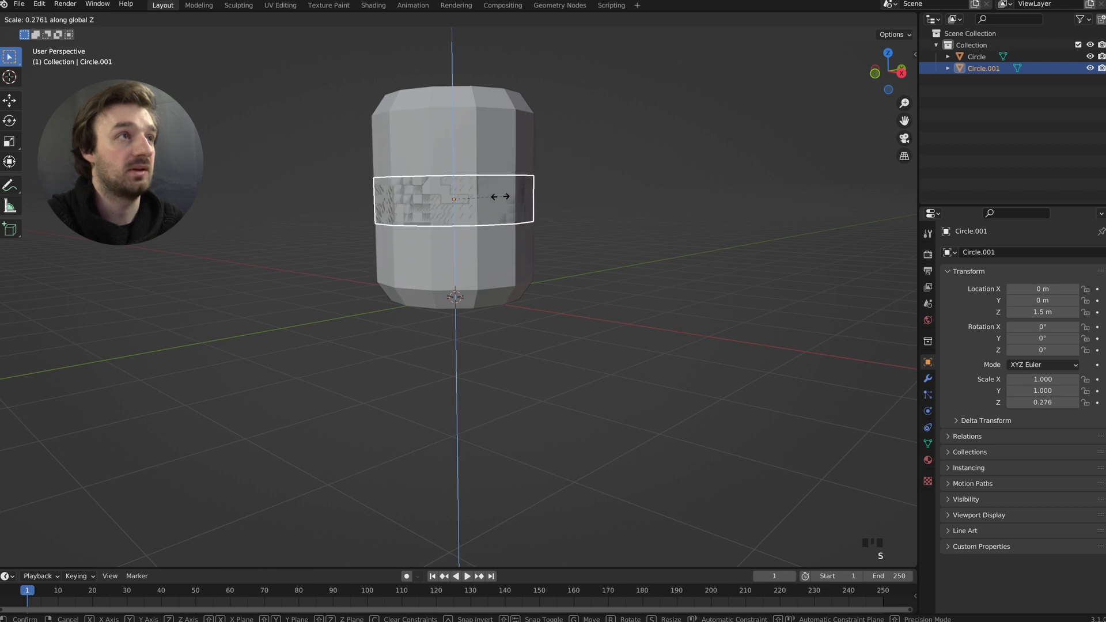
click(479, 201)
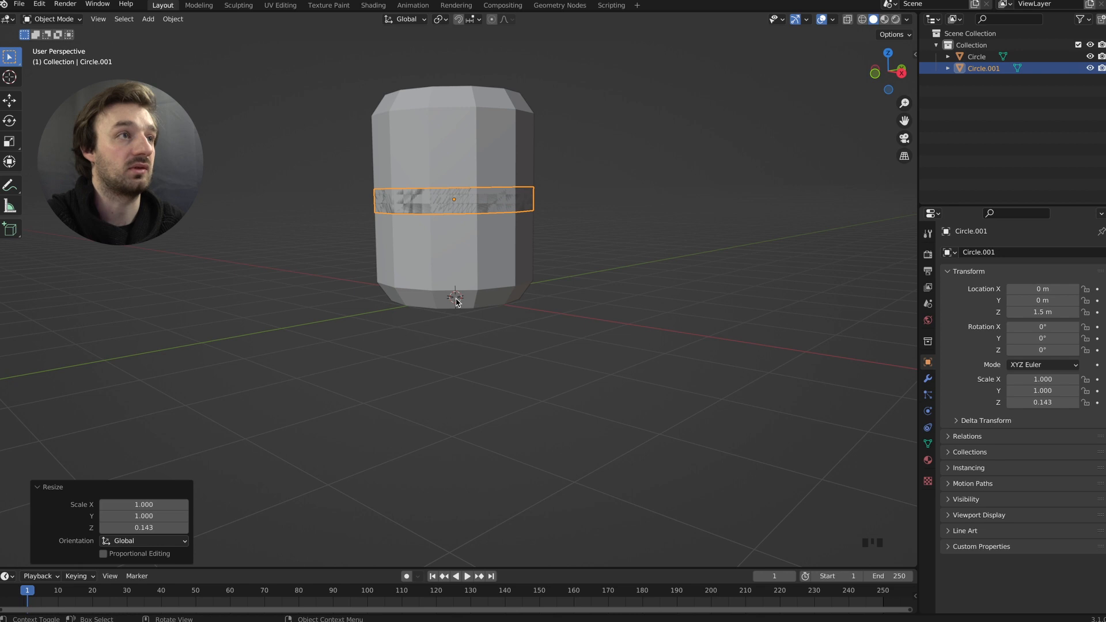
Step: Scale the band uniformly so it sits slightly outside the barrel wall, at an X and Y scale of about 1.057
middle_drag(472, 253, 474, 252)
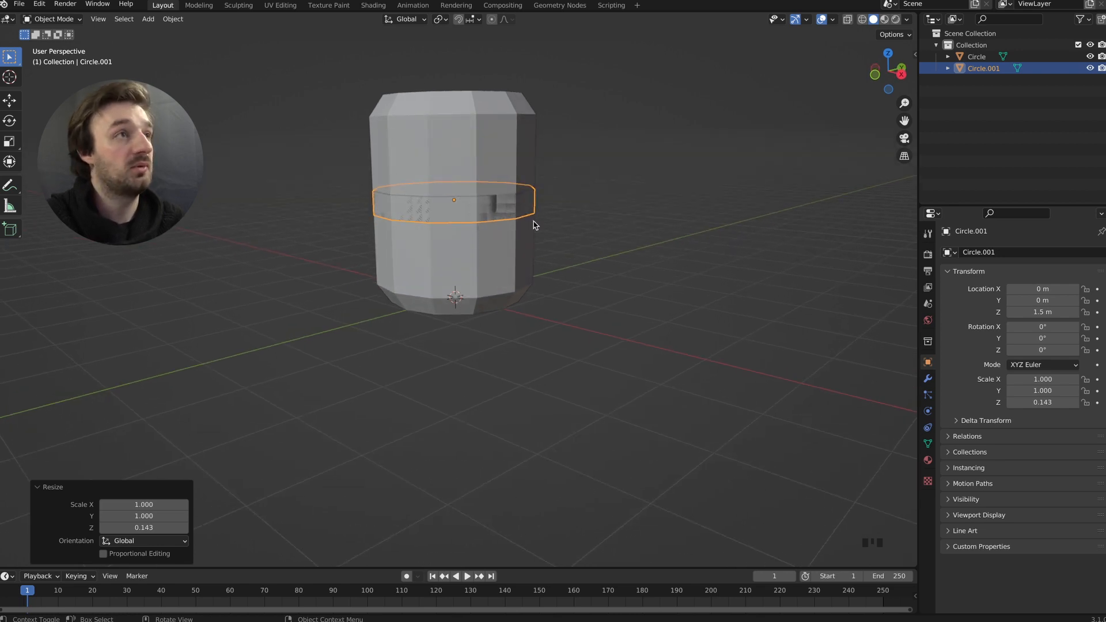
key(s)
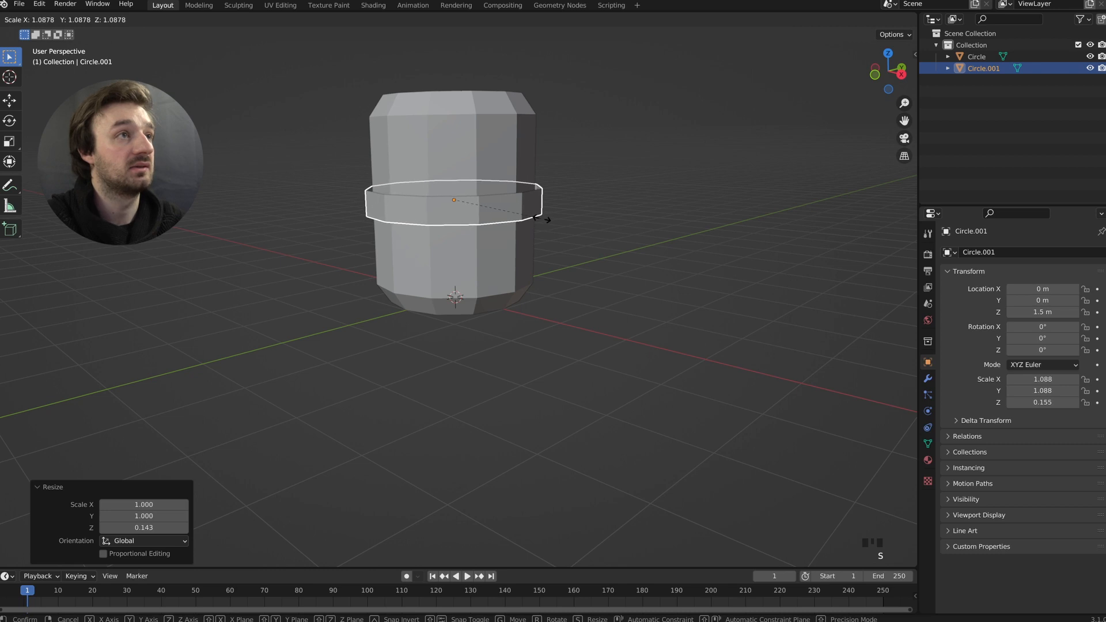
click(541, 219)
middle_drag(543, 220, 592, 227)
key(s)
click(593, 226)
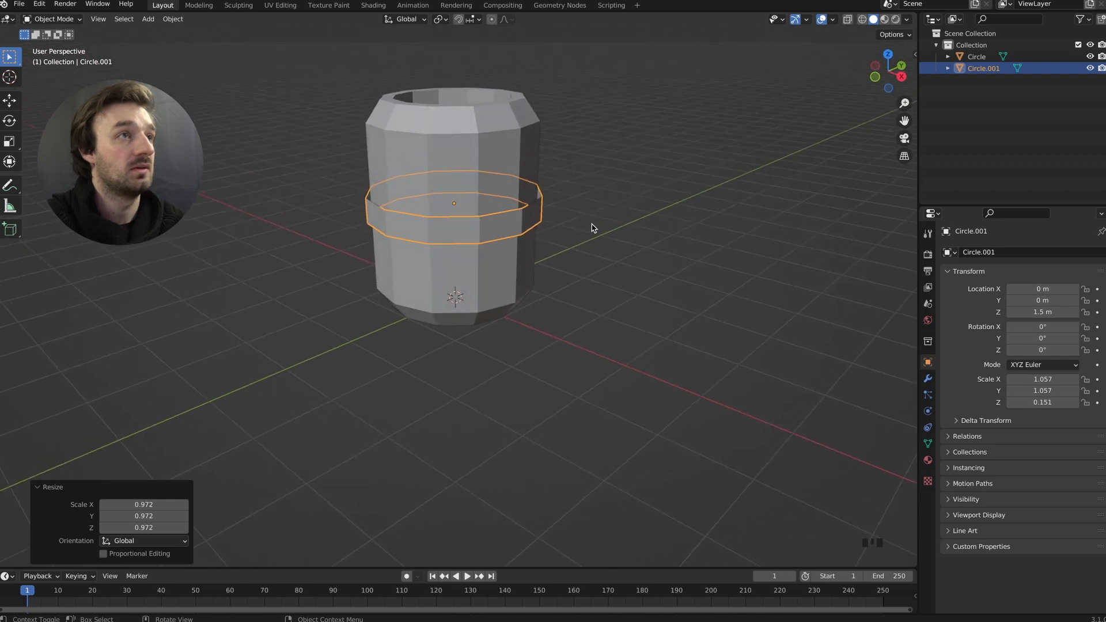
Step: Give the band thickness by extruding all its faces and scaling the extrusion slightly inward, and return to Object Mode
key(Tab)
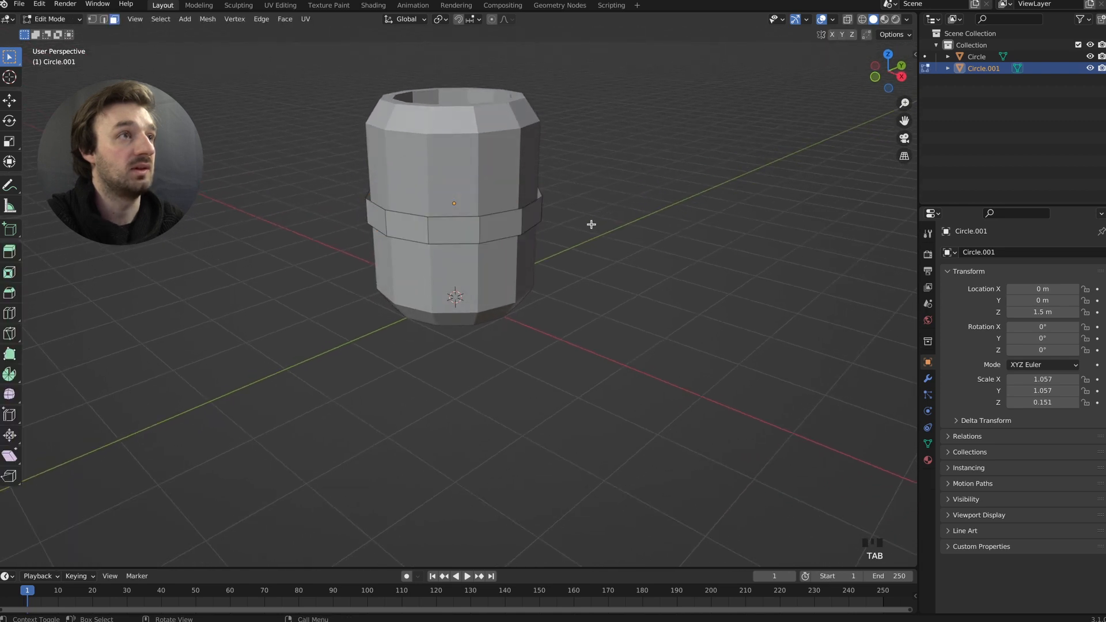
key(a)
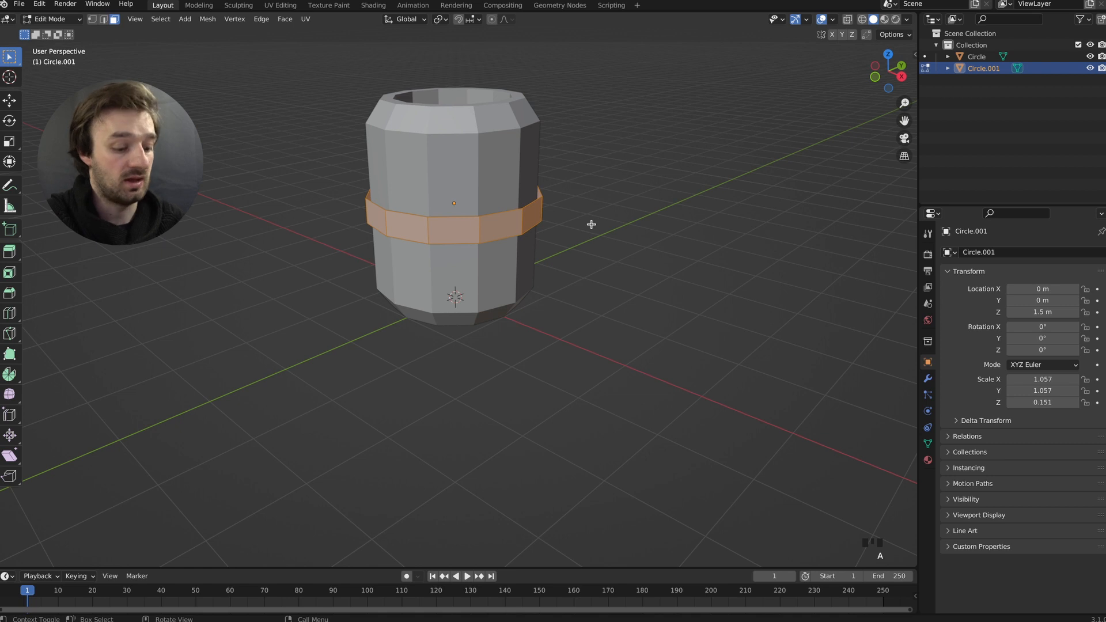
key(e)
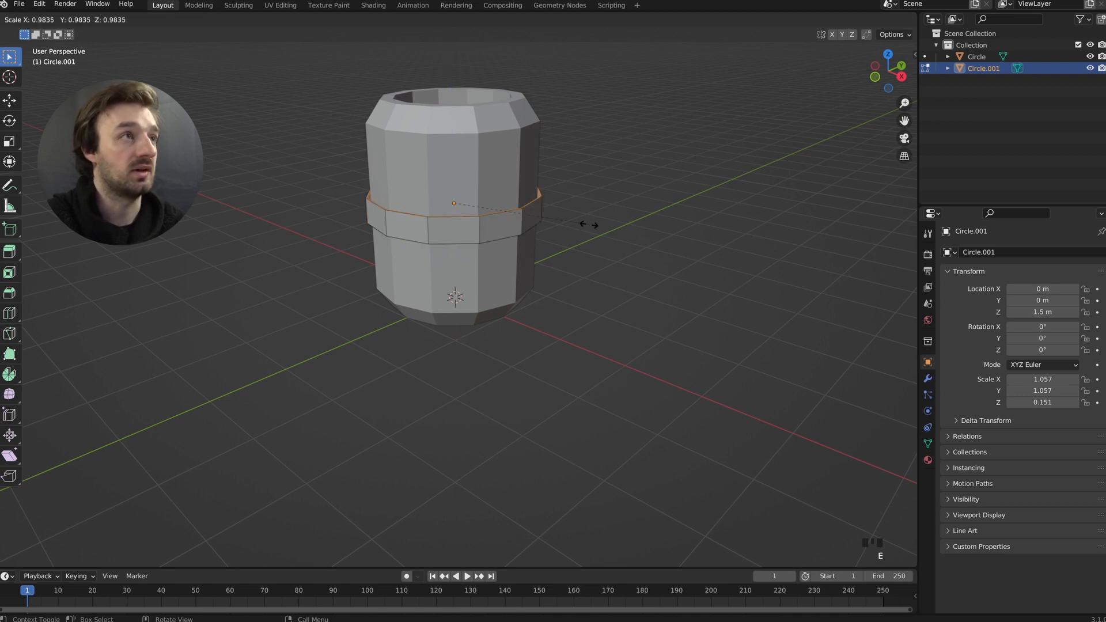
click(578, 224)
middle_drag(578, 224, 578, 225)
middle_drag(460, 236, 458, 234)
key(Tab)
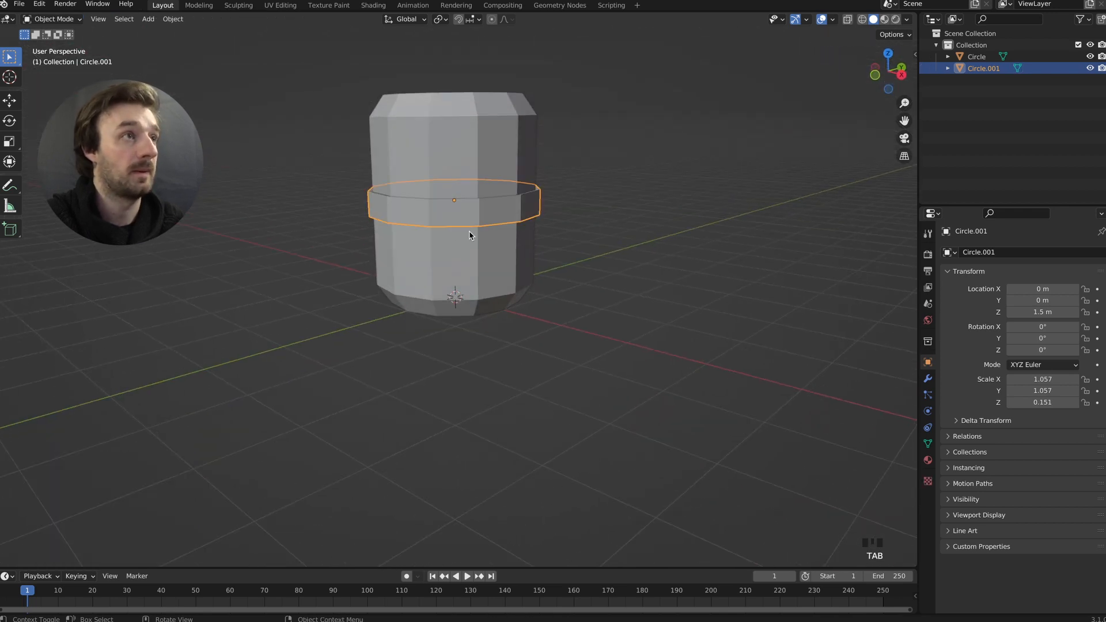
Step: Move the band down about 1.01 m along Z to the lower end of the barrel wall
key(g)
key(z)
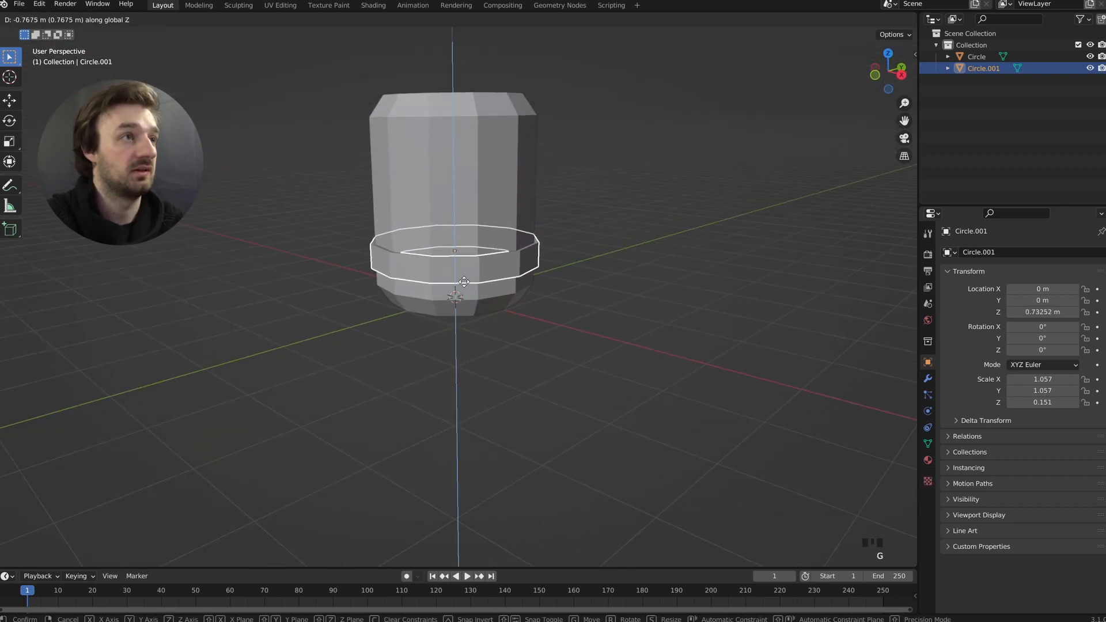
click(464, 299)
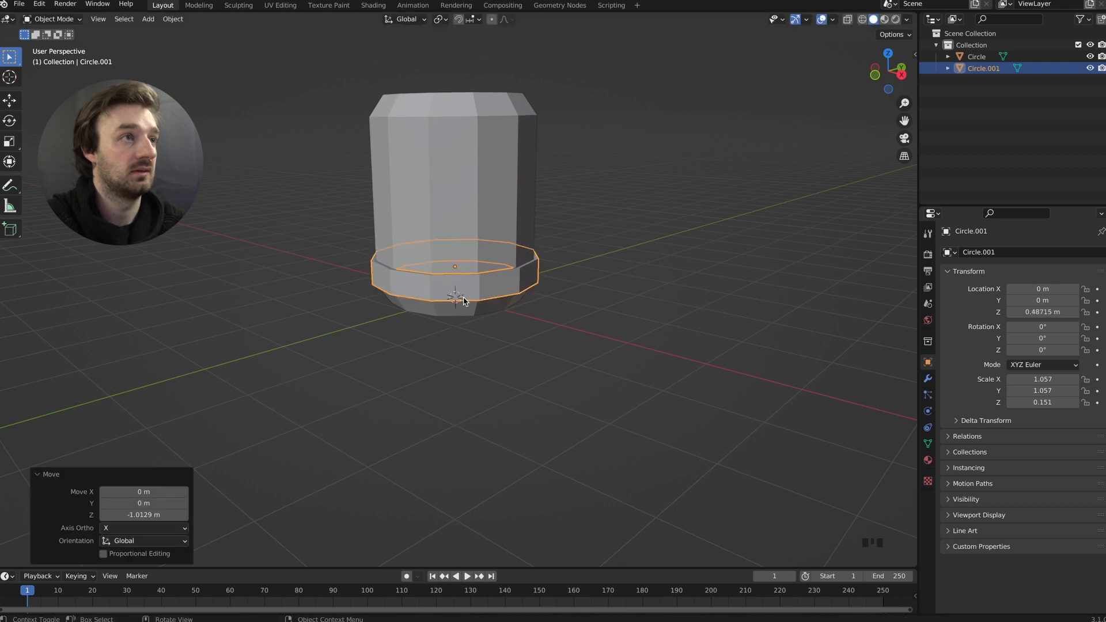
Step: Duplicate the band and move the copy up about 2.04 m along Z to the upper end of the barrel wall
middle_drag(464, 299, 464, 300)
key(shift+d)
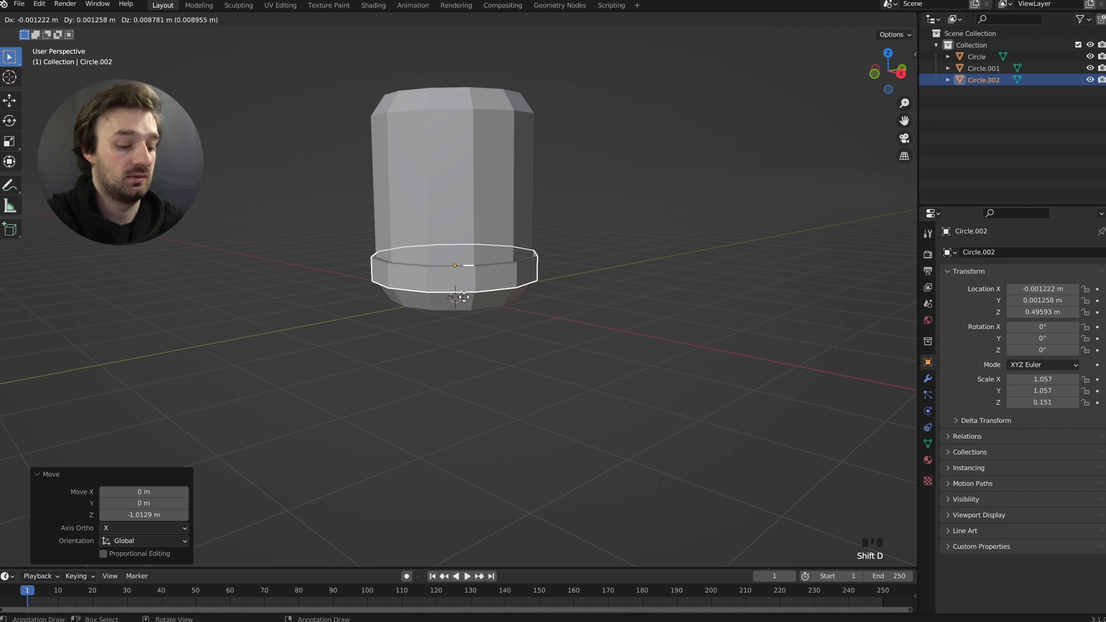
key(z)
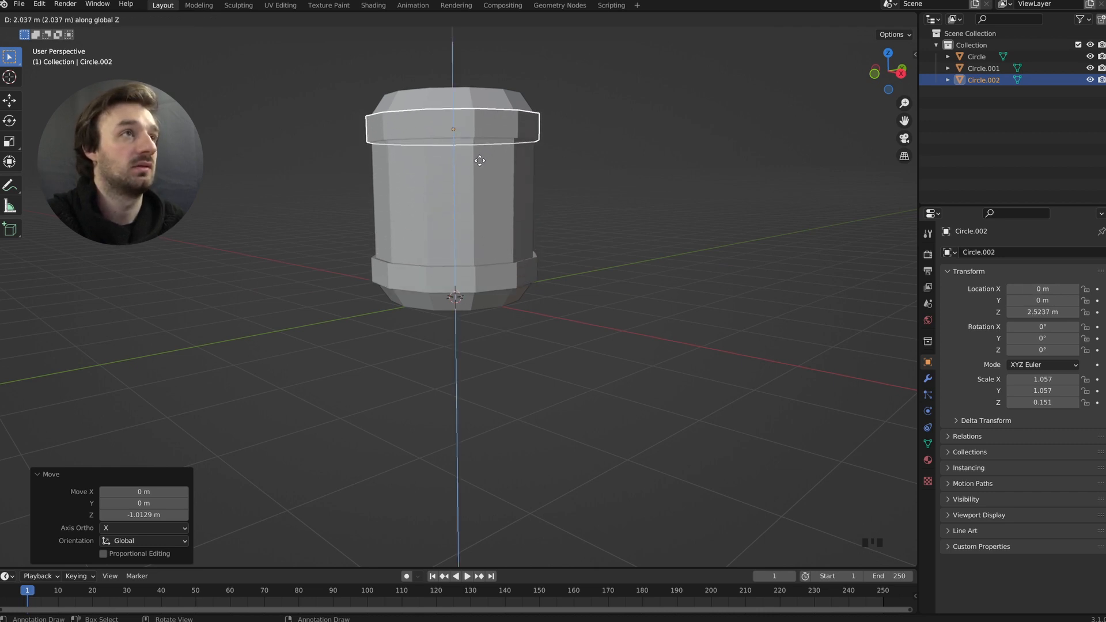
click(481, 164)
middle_drag(481, 164, 479, 160)
key(Tab)
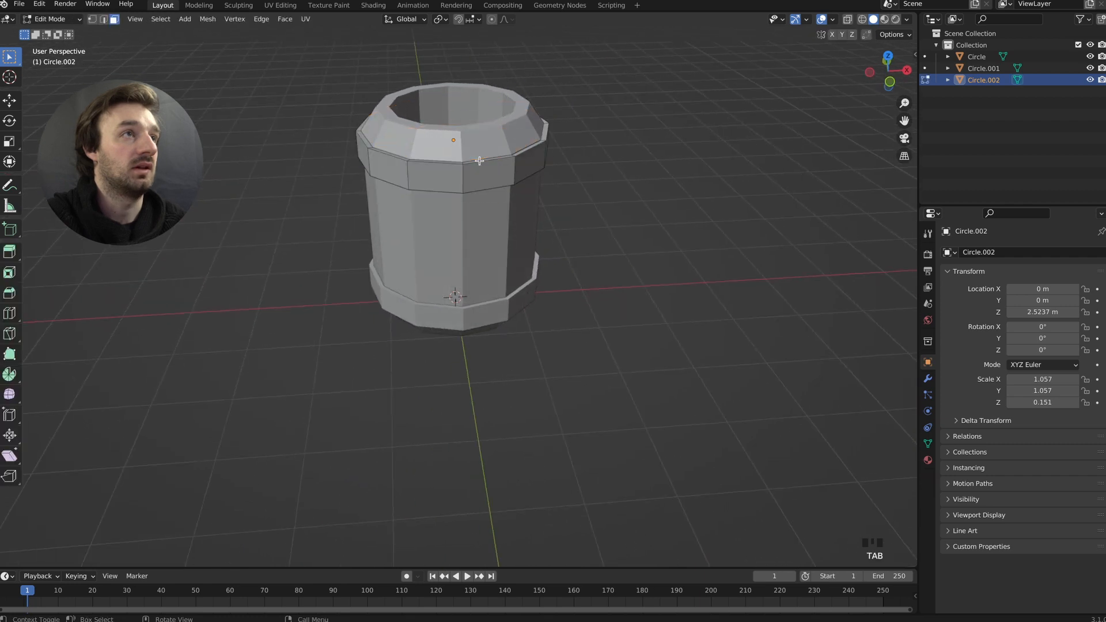
key(Tab)
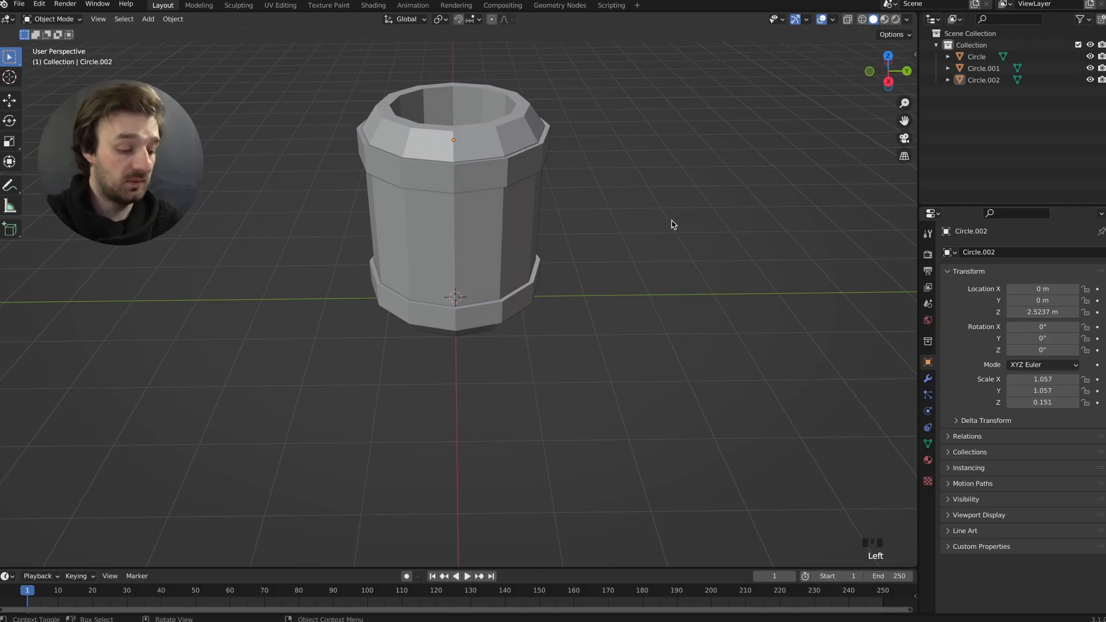
Step: Add a 12-vertex circle with 1 m radius and raise it about 3.23 m along Z, just above the barrel's opening
key(shift+a)
mouse_move(671, 224)
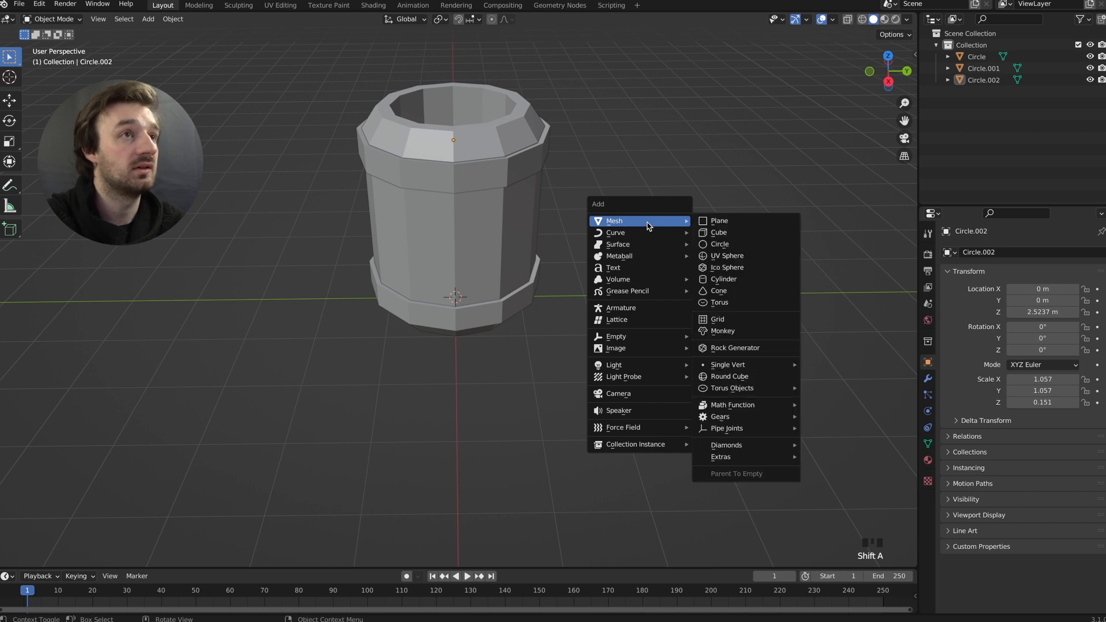
click(729, 242)
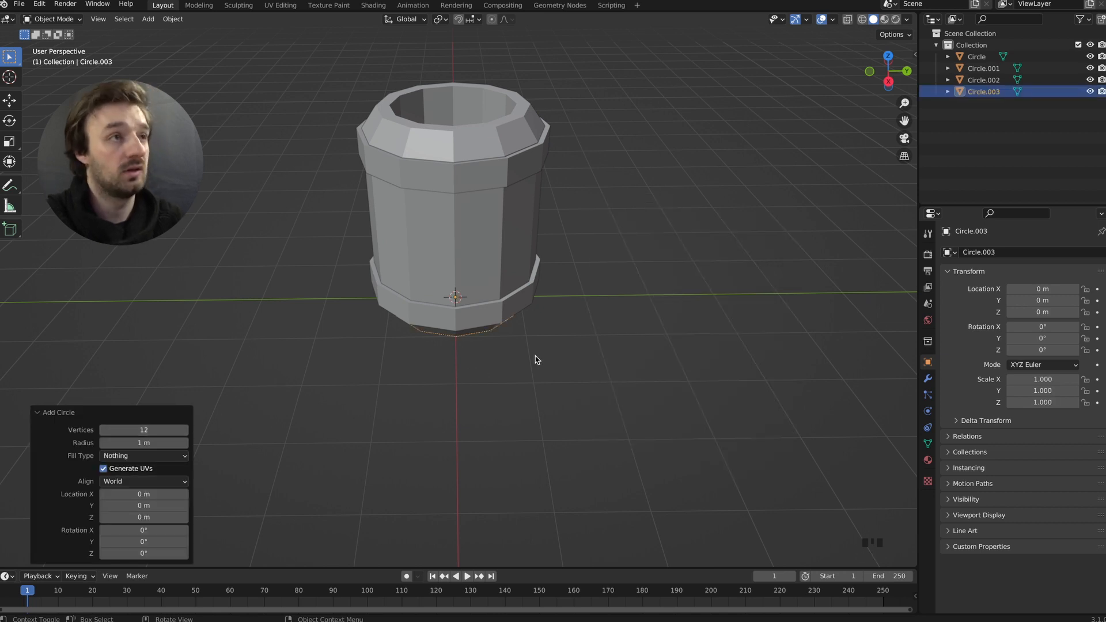
key(g)
key(z)
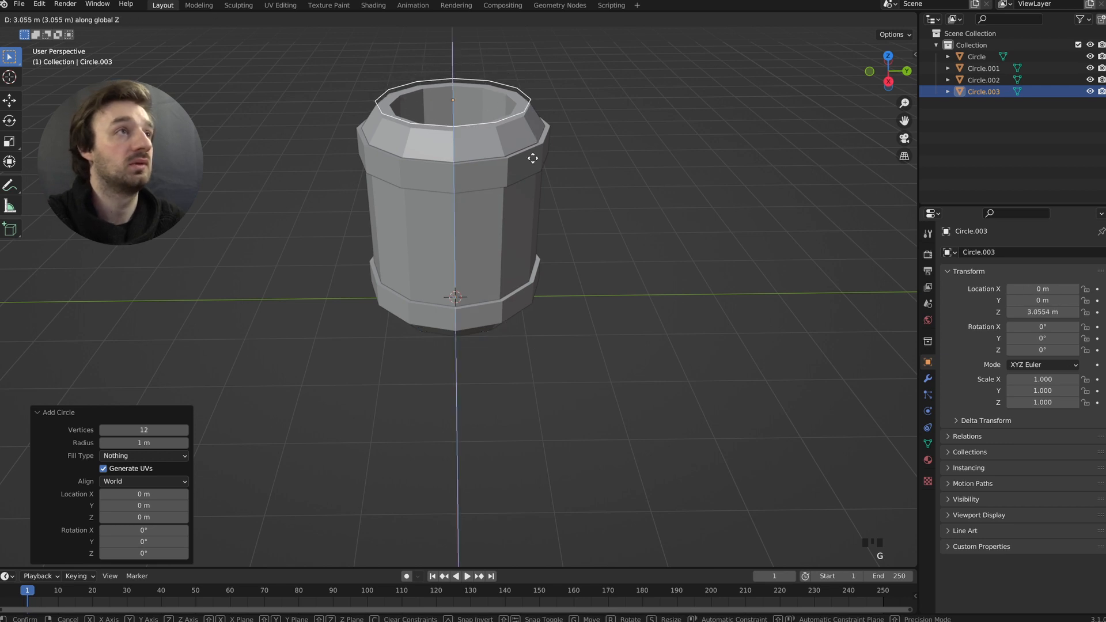
click(532, 148)
Step: Fill the positive Y half of the new circle with faces between opposite edges, working from the middle outward
key(Tab)
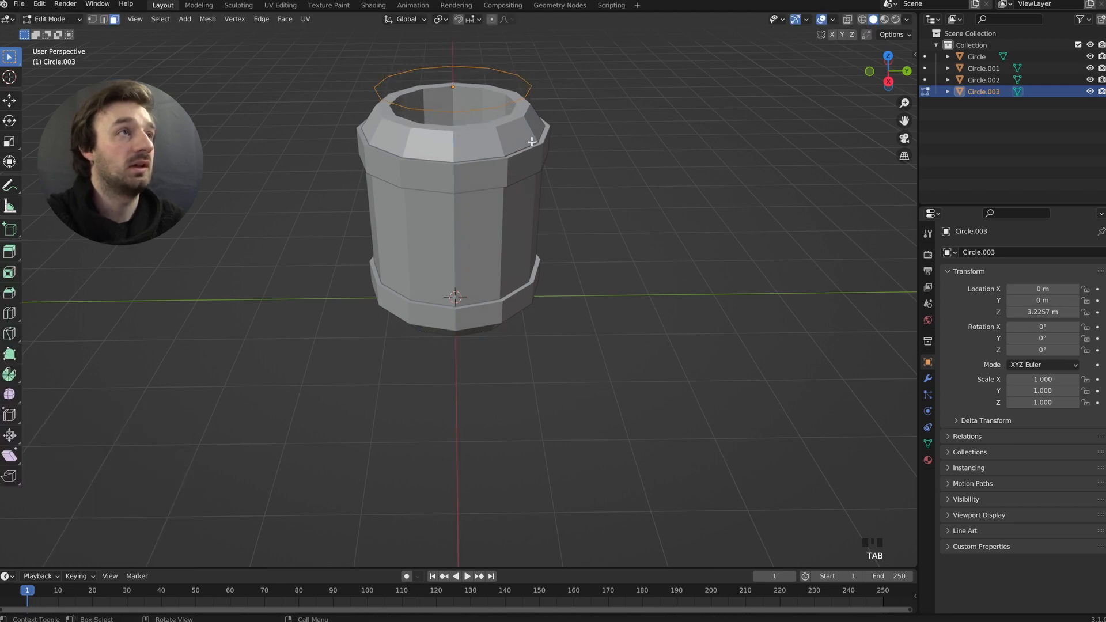
scroll(514, 128, up, 5)
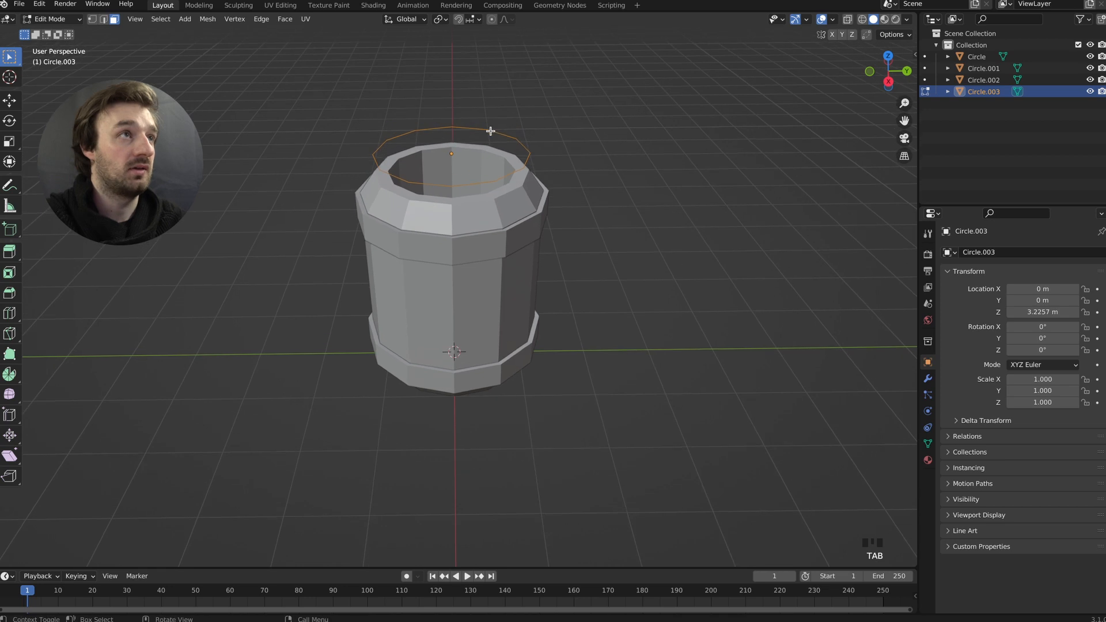
key(Tab)
key(Tab)
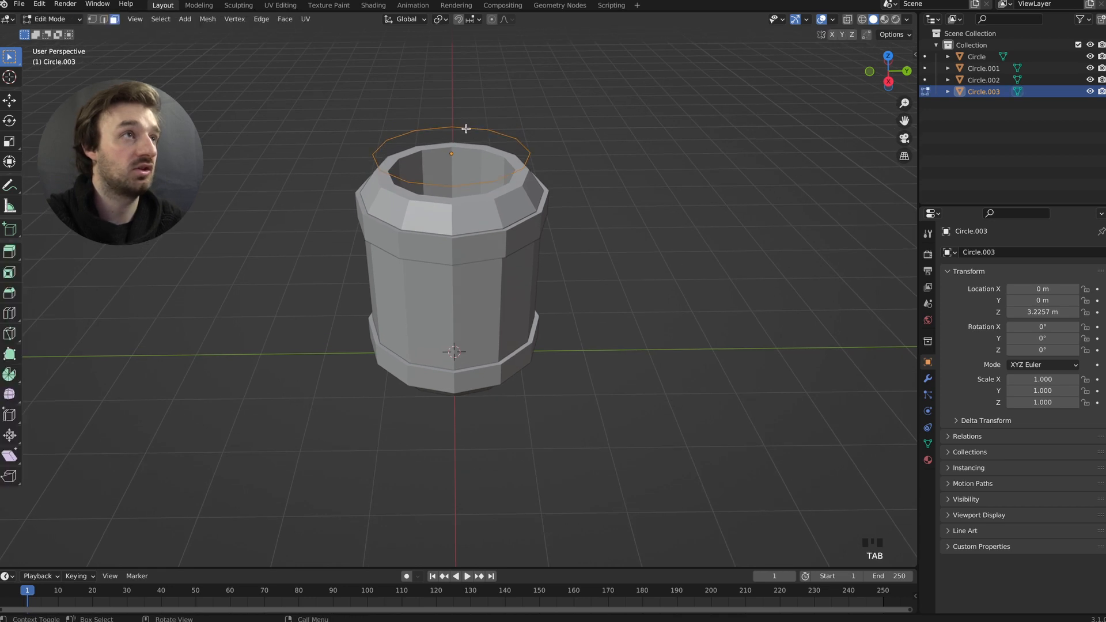
key(2)
click(467, 127)
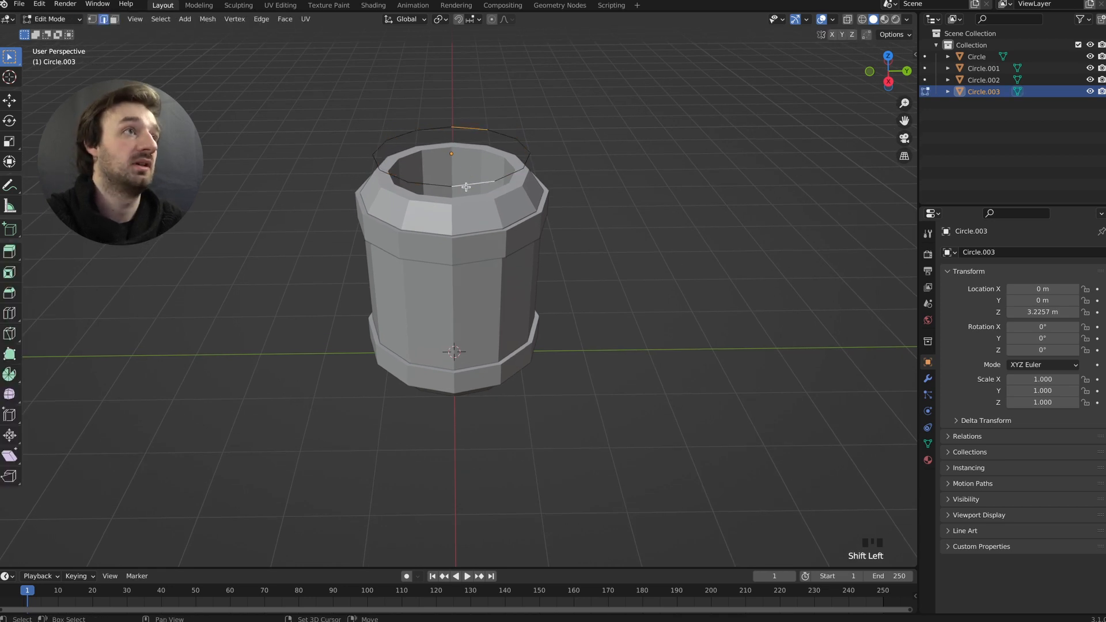
key(f)
click(501, 135)
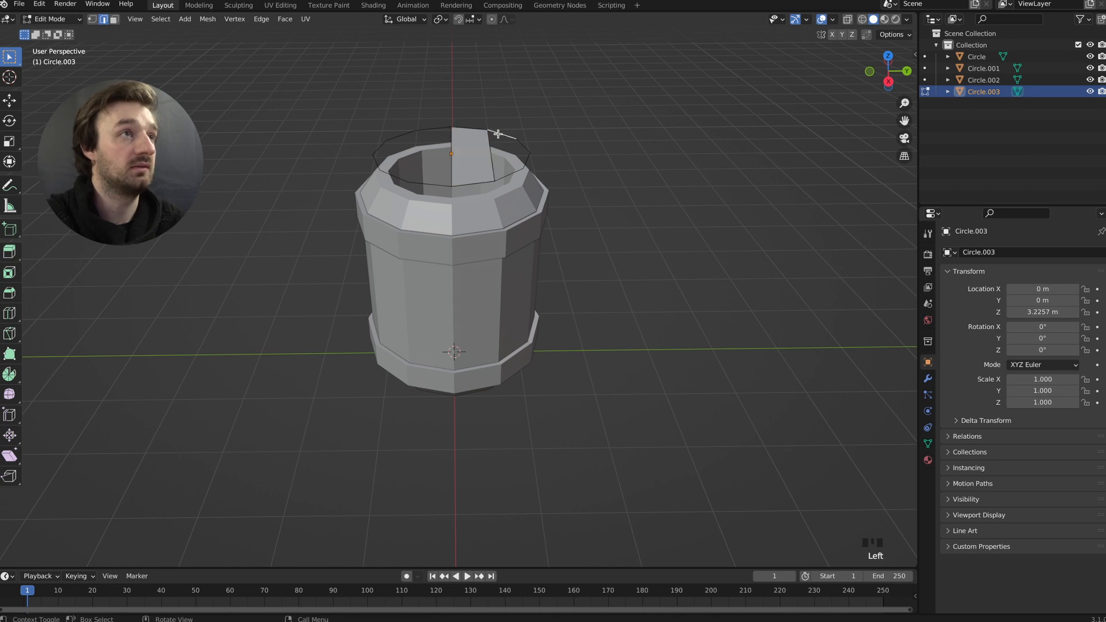
shift+click(506, 173)
key(f)
click(524, 154)
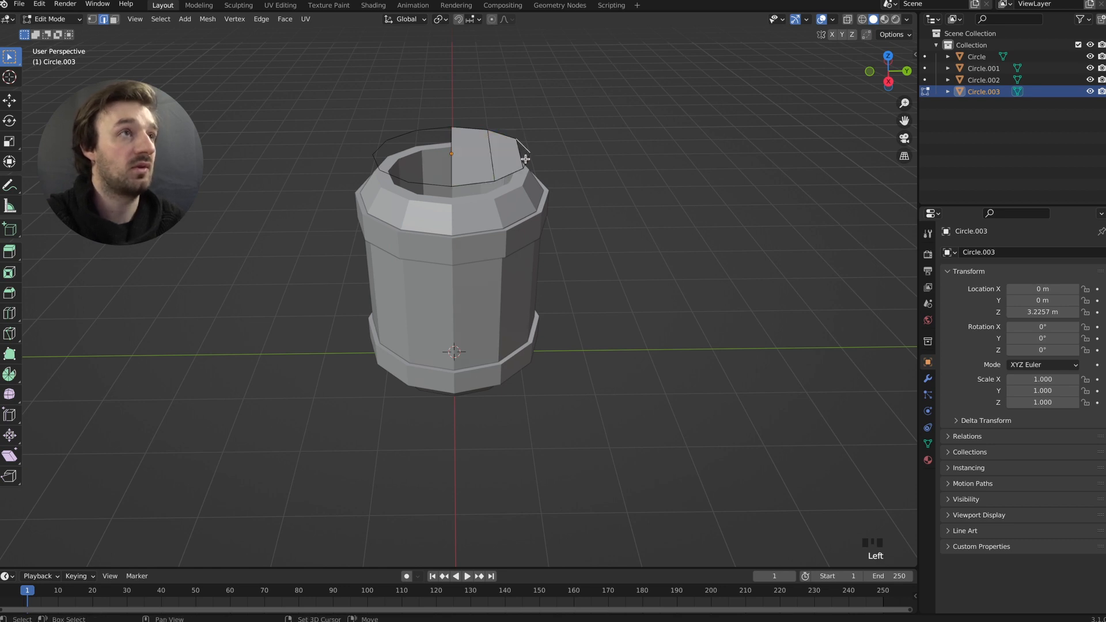
Step: Fill the negative Y half of the lid circle with faces between opposite edges and leave Edit Mode
click(438, 128)
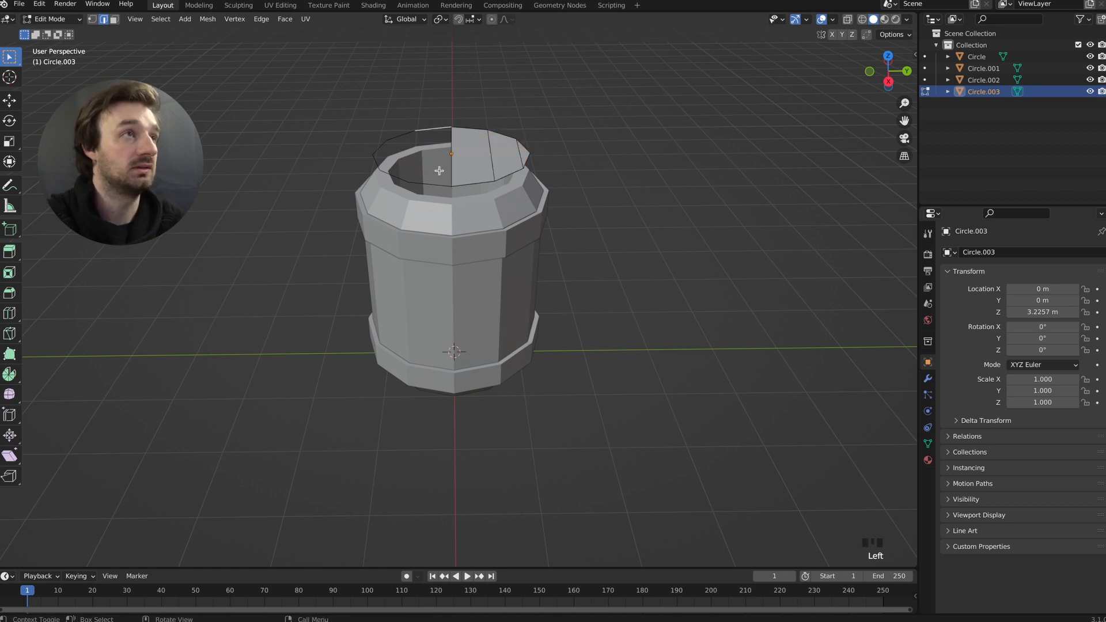
shift+click(434, 184)
key(f)
click(402, 135)
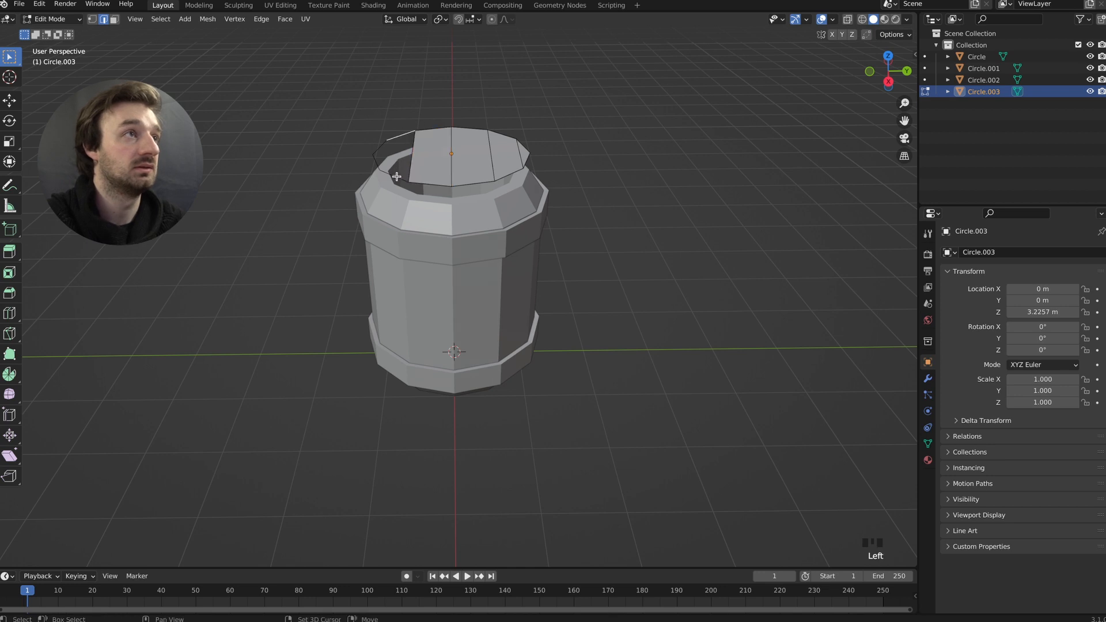
key(f)
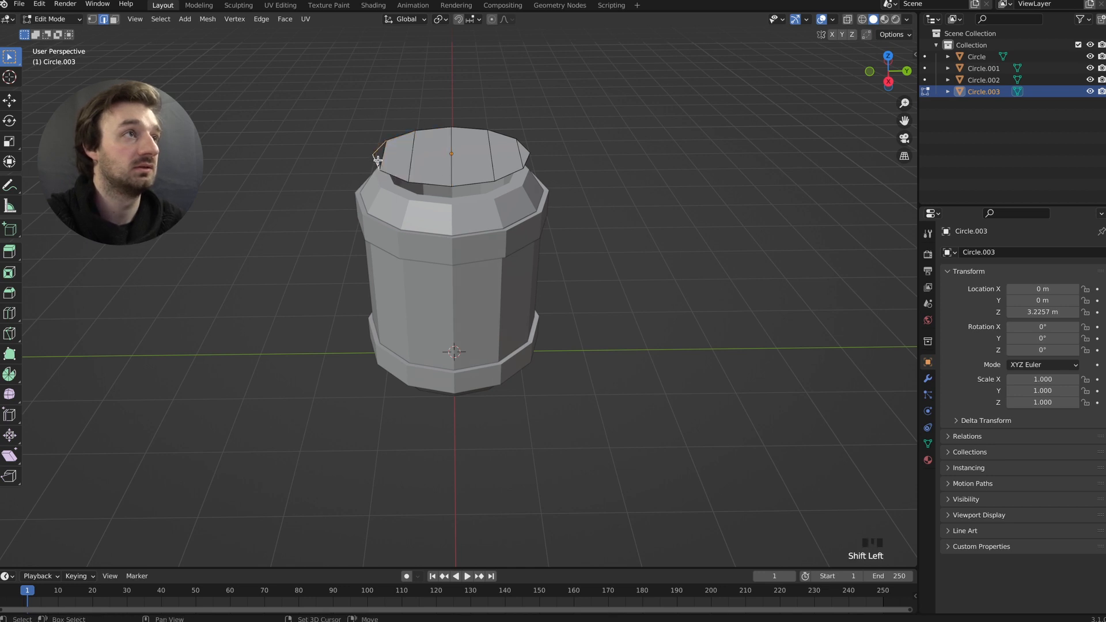
key(Tab)
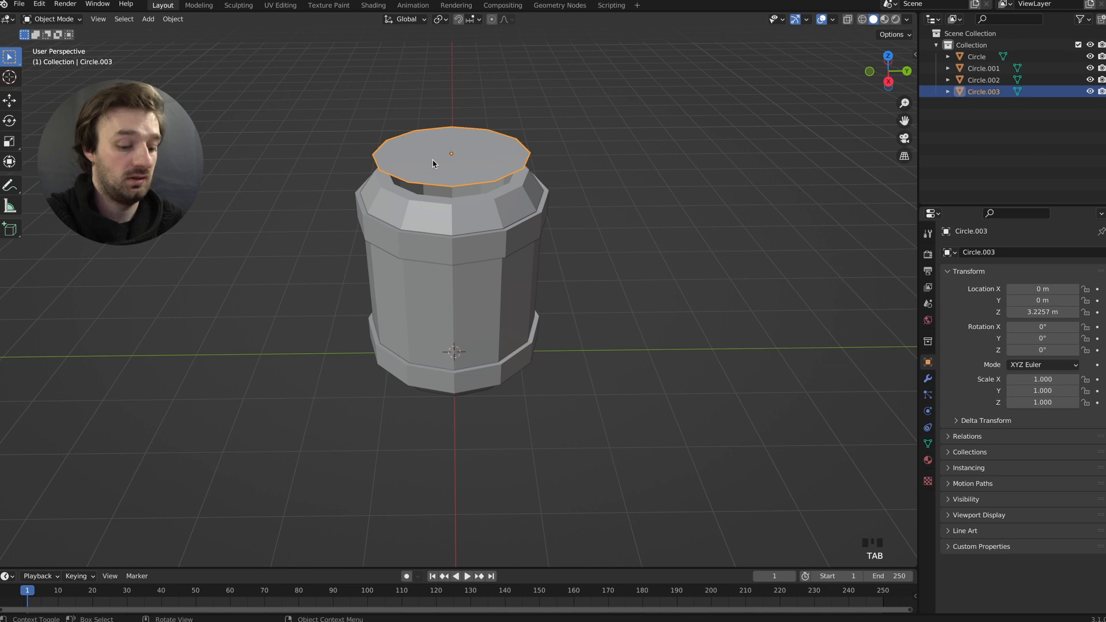
Step: Extrude all faces of the lid about 0.06 m upward along Z to give it thickness
key(Tab)
key(a)
key(e)
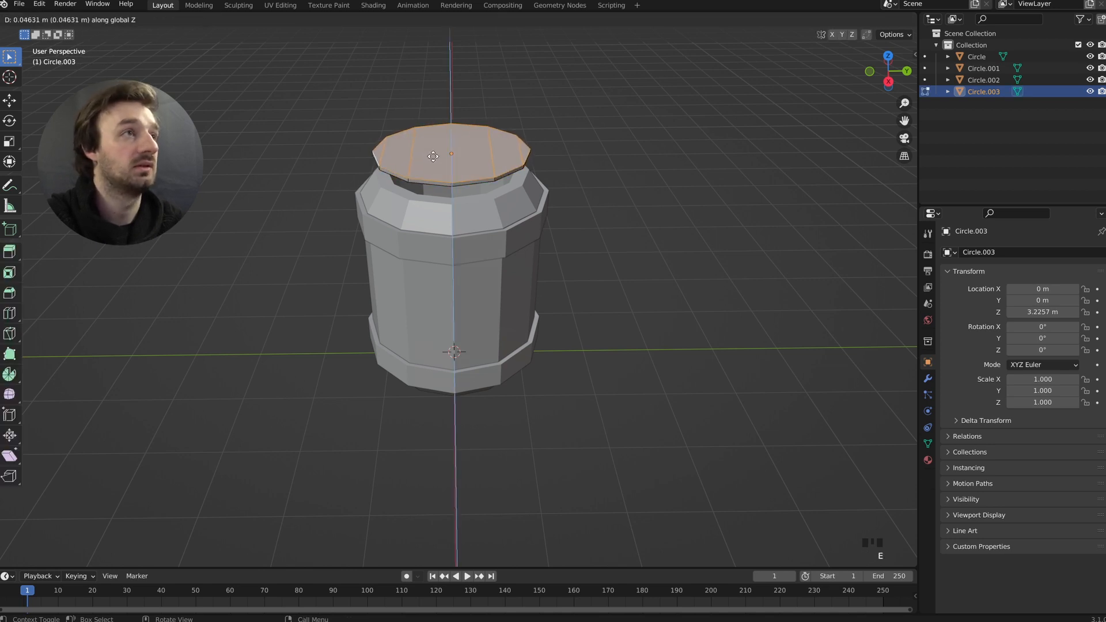
click(433, 155)
key(KP_8)
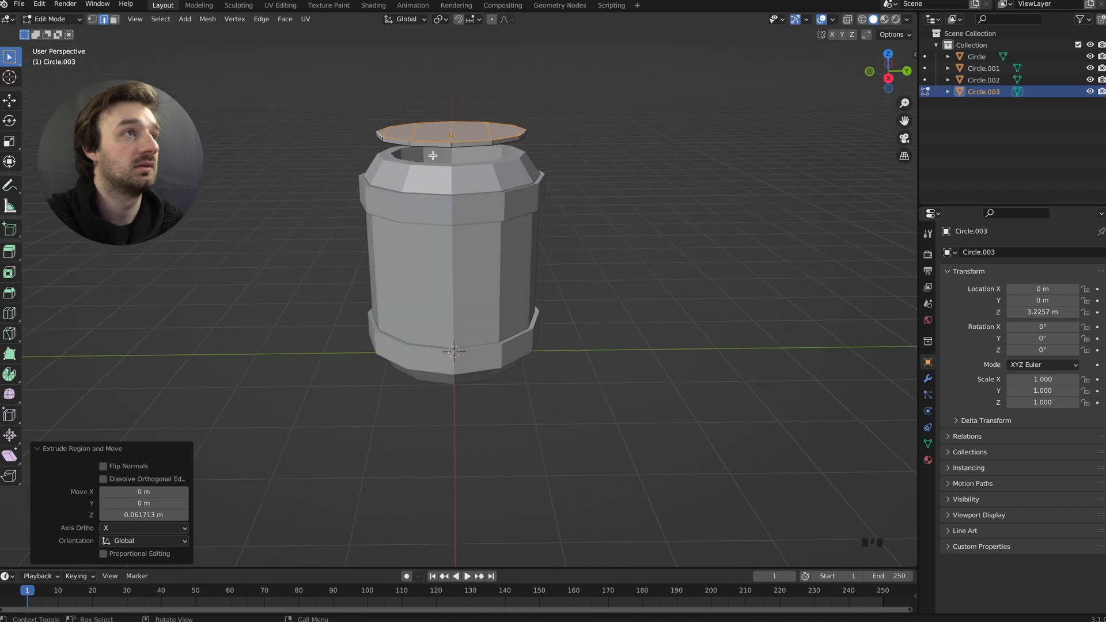
Step: Move the lid down about 0.40 m along Z so it sits inside the barrel's upper opening
key(Tab)
key(g)
key(z)
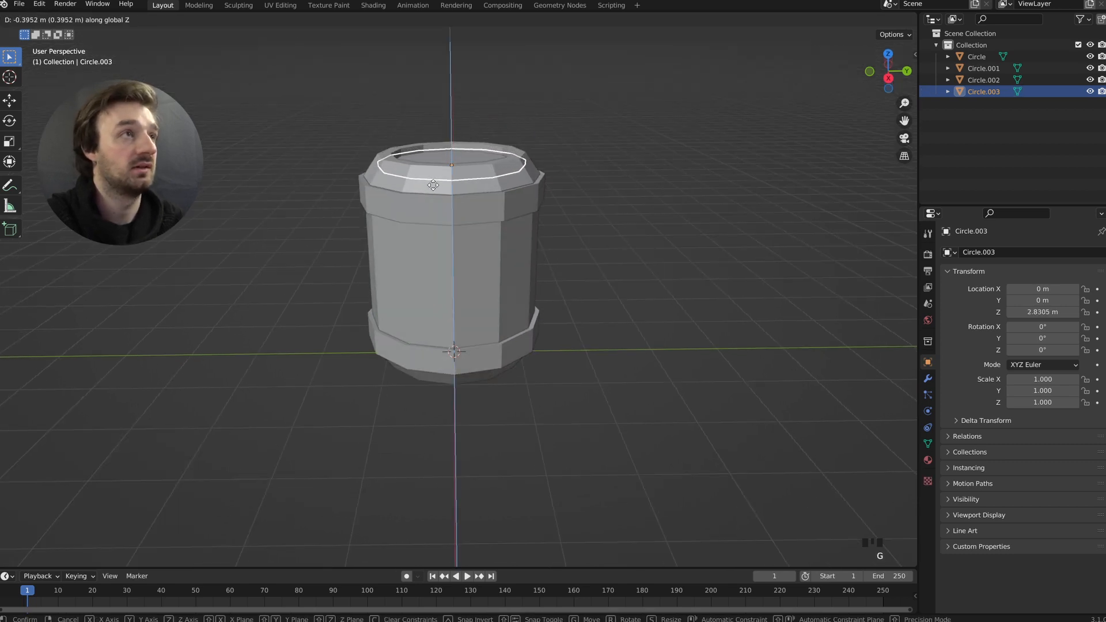
click(433, 189)
middle_drag(434, 189, 535, 154)
key(Tab)
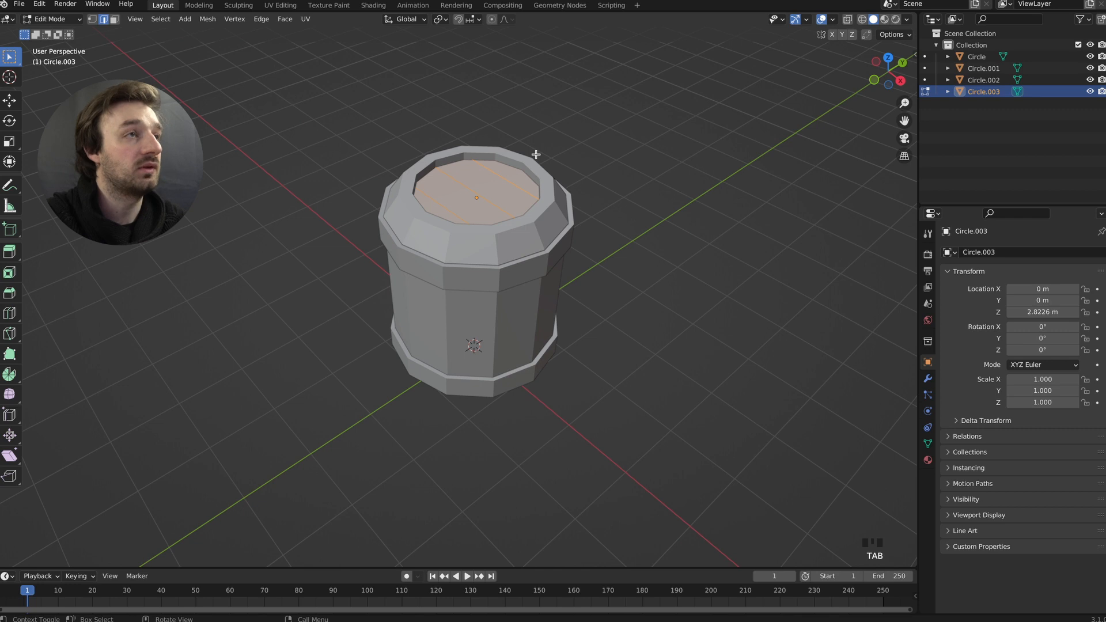
key(Tab)
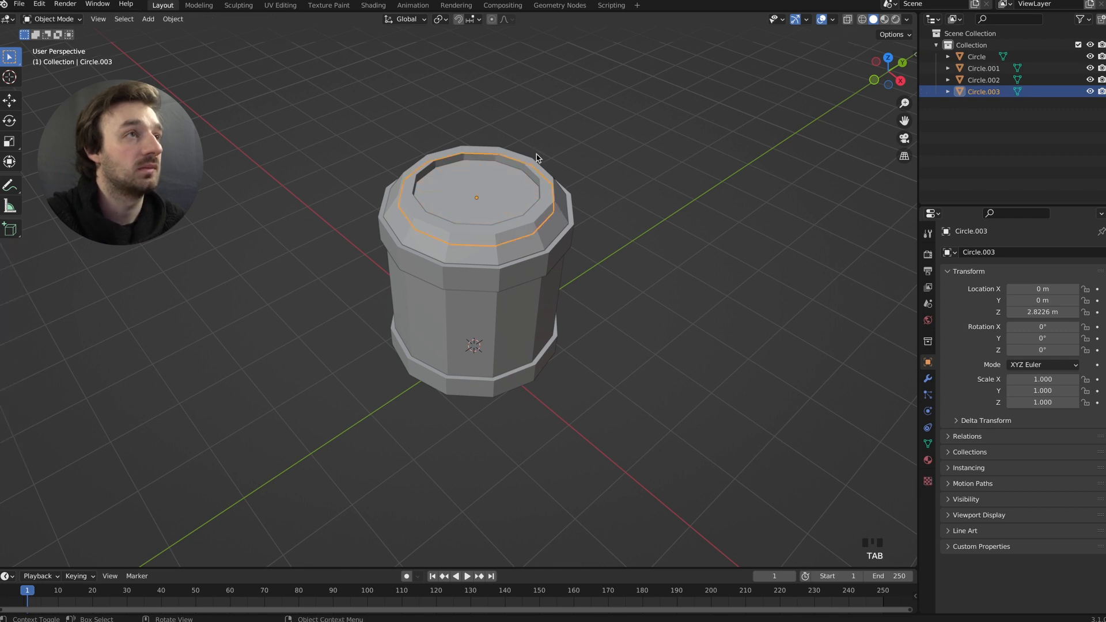
Step: Duplicate the lid and move the copy down about 2.71 m along Z to the barrel's base
key(shift+d)
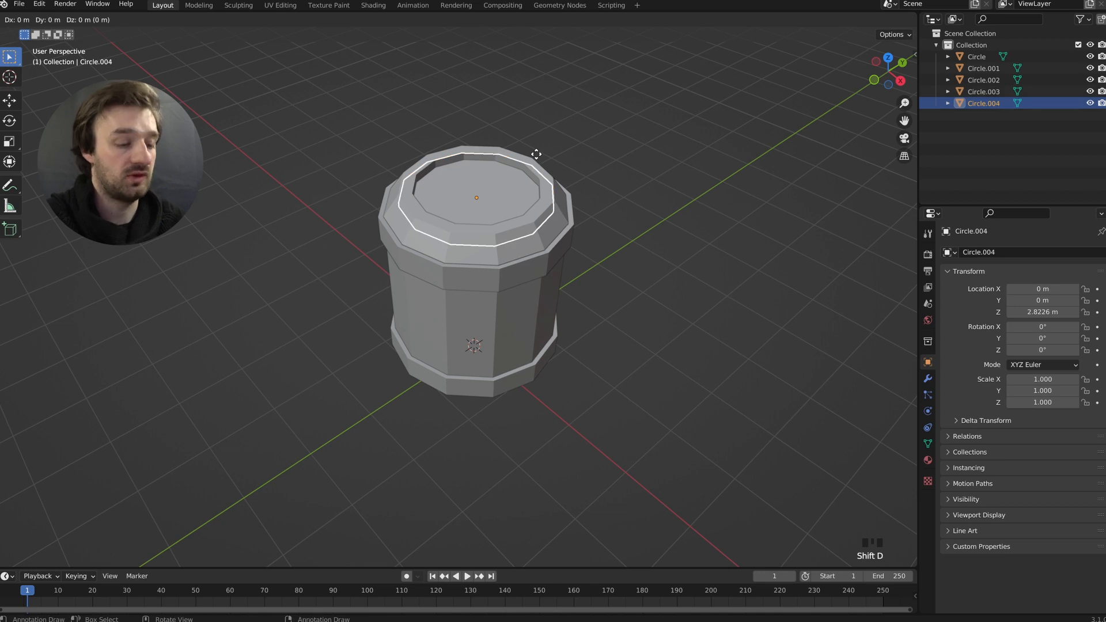
key(z)
click(536, 300)
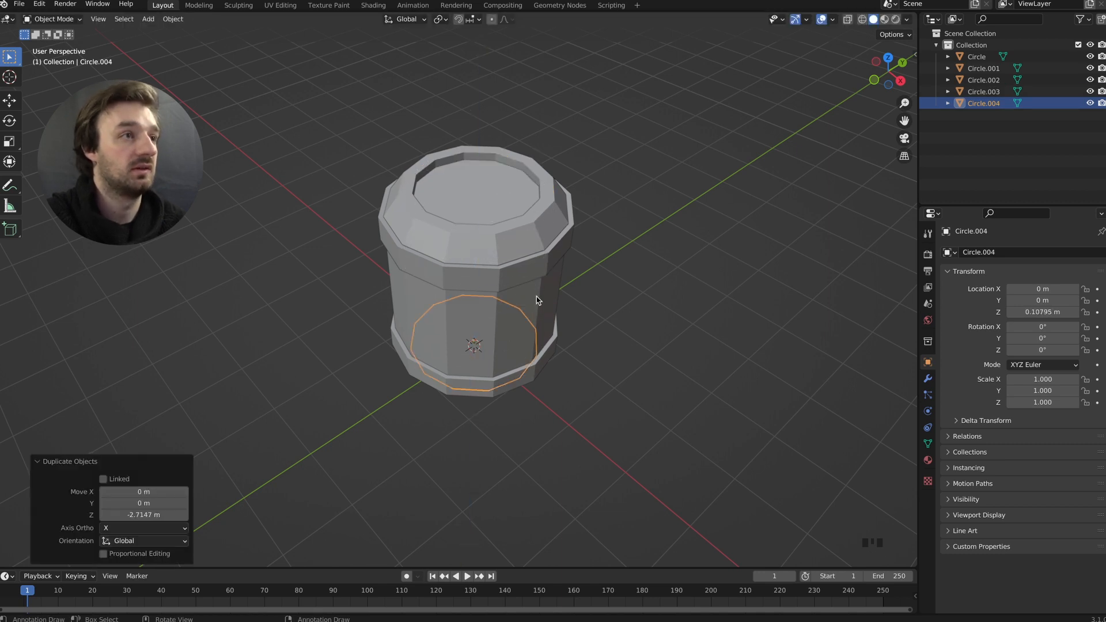
mouse_move(537, 299)
middle_down()
mouse_move(533, 250)
mouse_move(536, 311)
mouse_move(536, 299)
middle_up()
Step: Fine-tune the bottom copy along Z to a height of about 0.09 m inside the barrel's lower opening
key(g)
key(z)
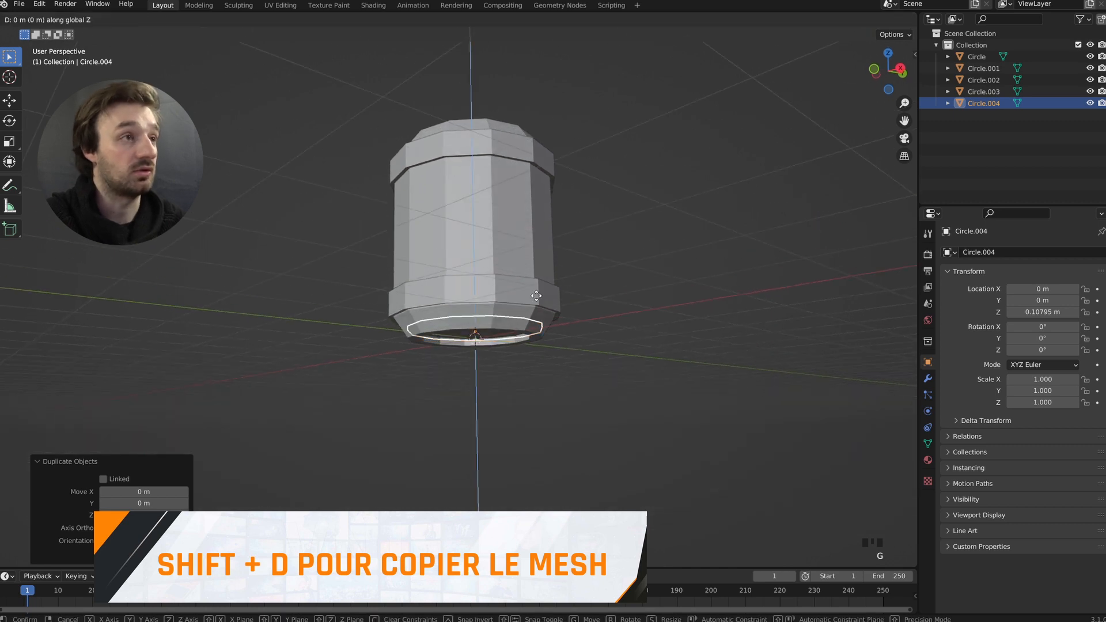
click(545, 301)
middle_drag(544, 301, 561, 283)
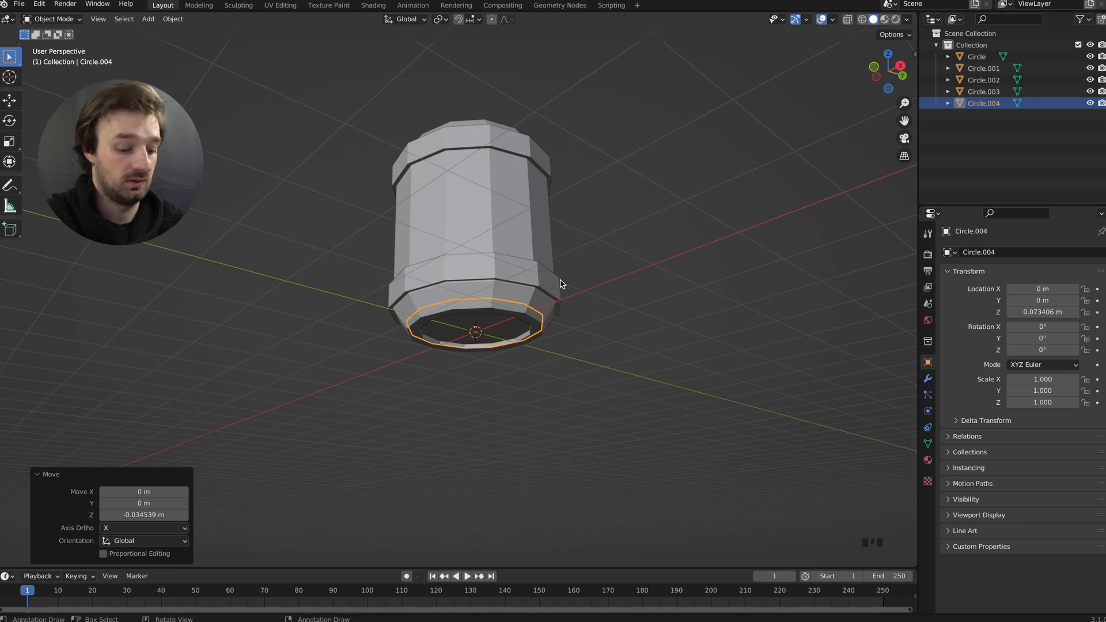
key(g)
key(z)
click(560, 278)
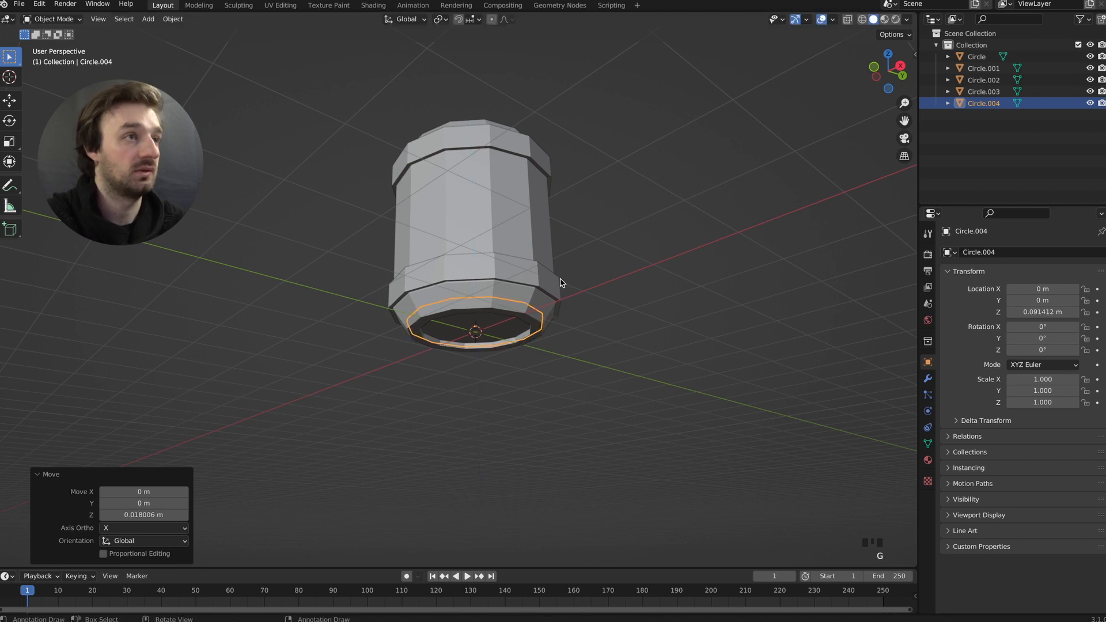
key(Tab)
middle_drag(610, 279, 485, 269)
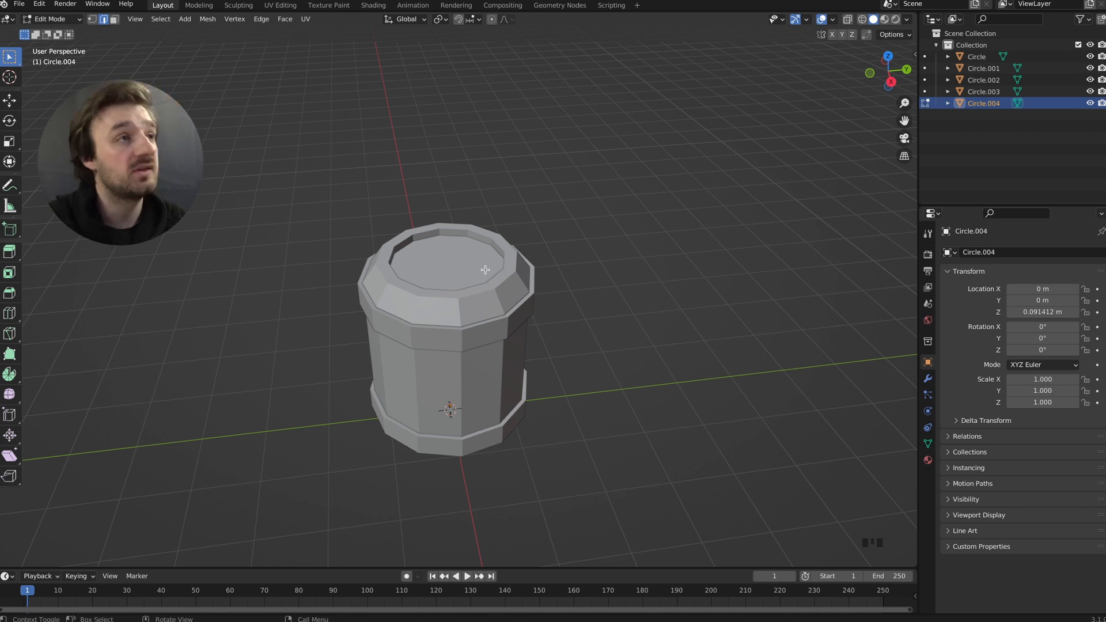
Step: Edit the upper lid in face selection mode and hide the barrel, both bands and the bottom copy
key(Tab)
click(463, 258)
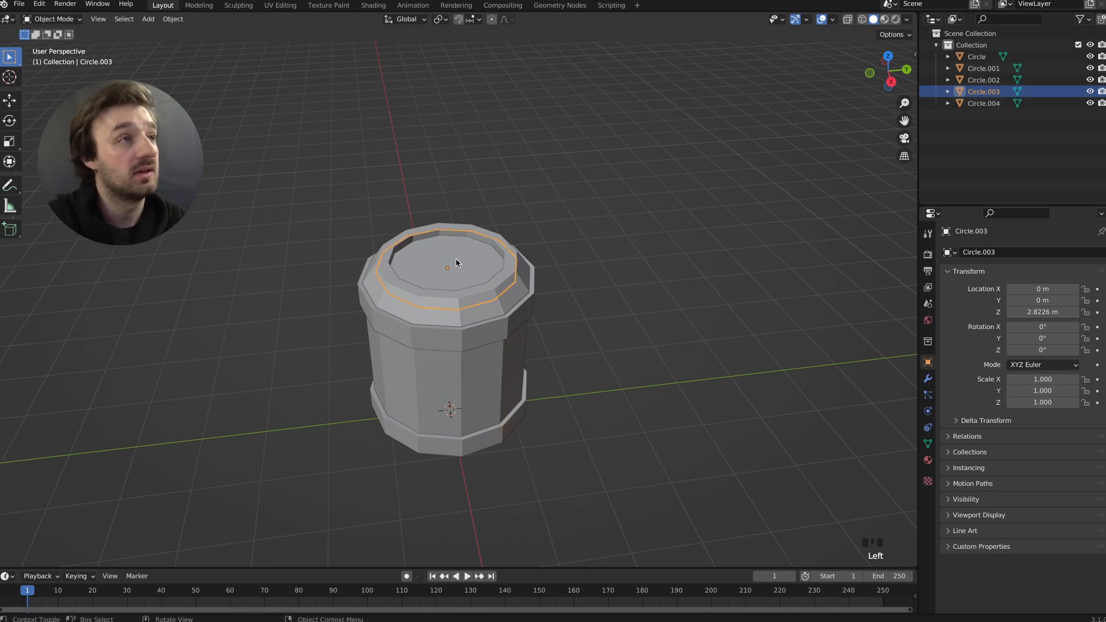
key(Tab)
middle_drag(456, 263, 460, 269)
click(461, 270)
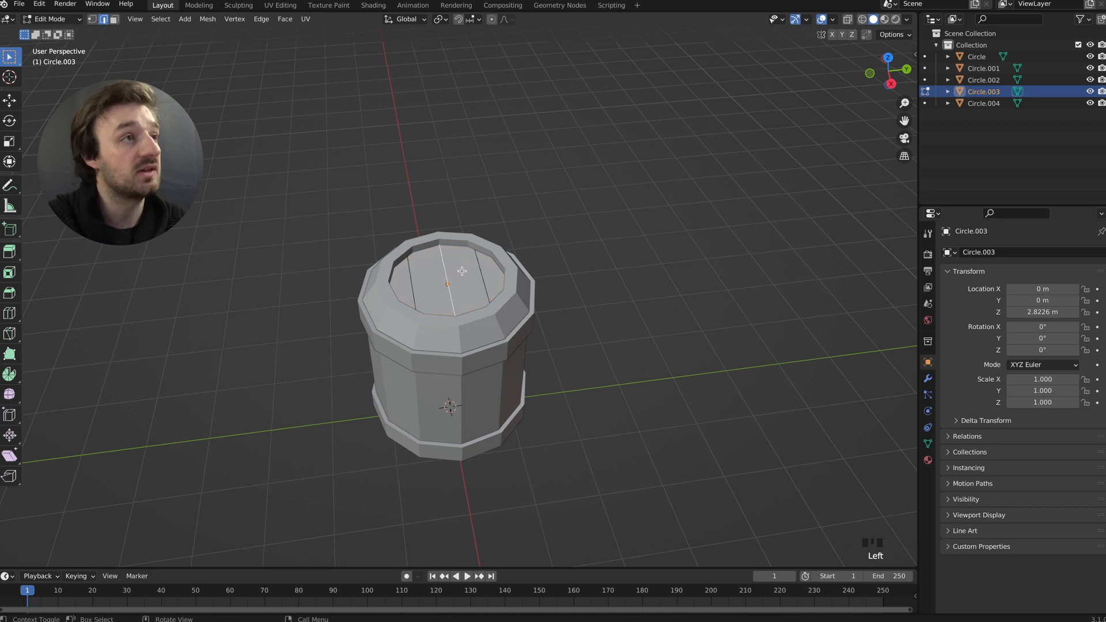
key(3)
click(462, 271)
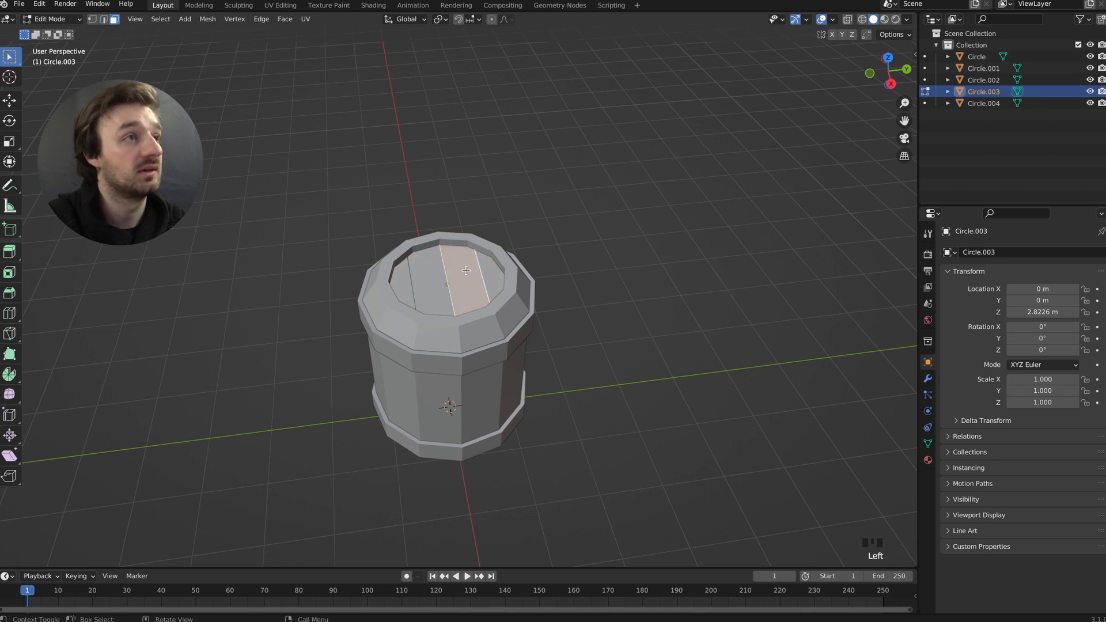
shift+click(399, 285)
shift+click(491, 278)
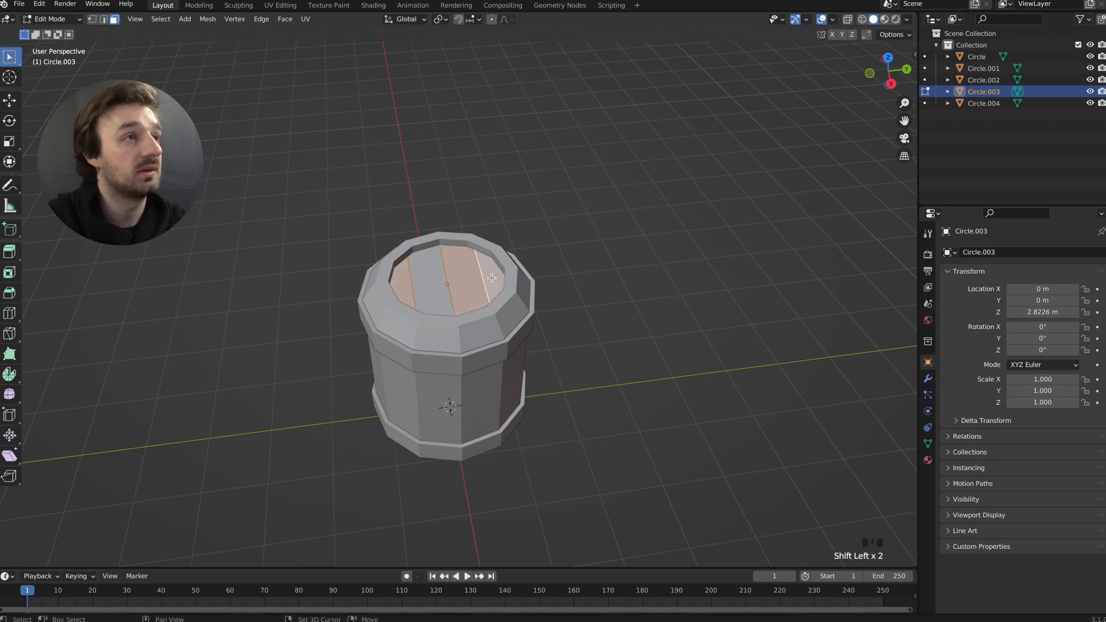
drag(1090, 81, 1090, 56)
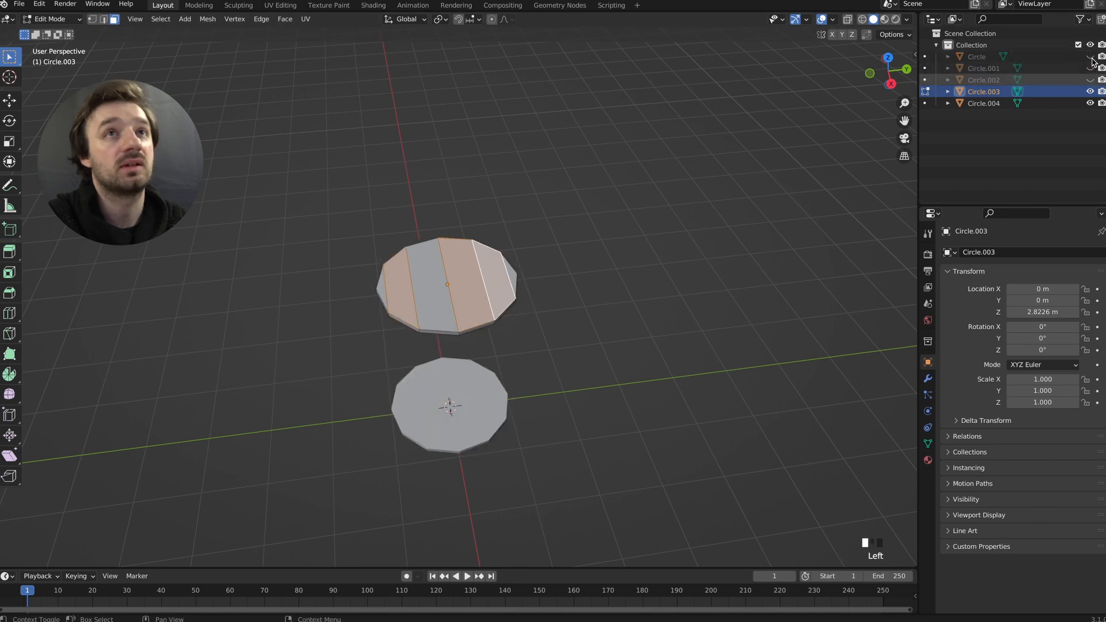
click(1090, 104)
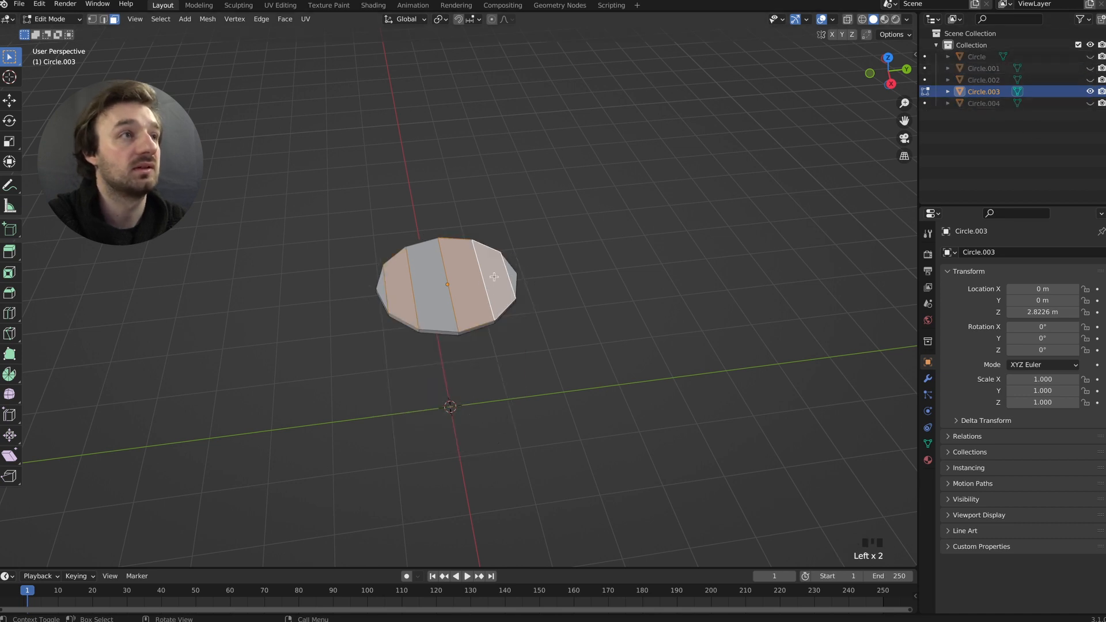
Step: Inset every other plank face of the lid, starting at the negative Y edge, by 0.015 m
shift+click(410, 282)
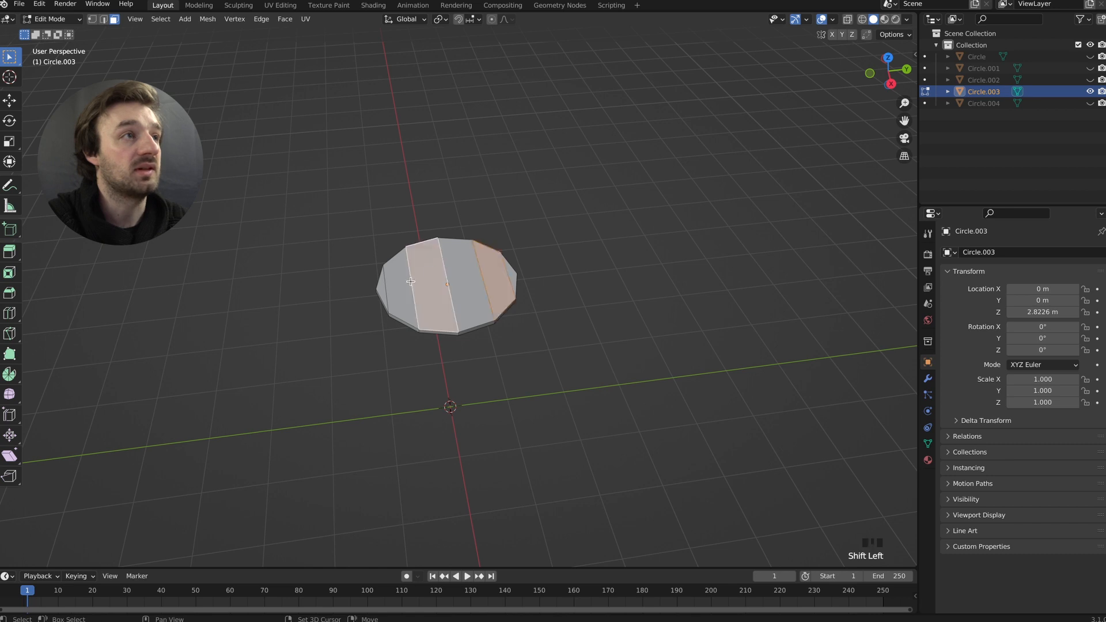
shift+click(379, 283)
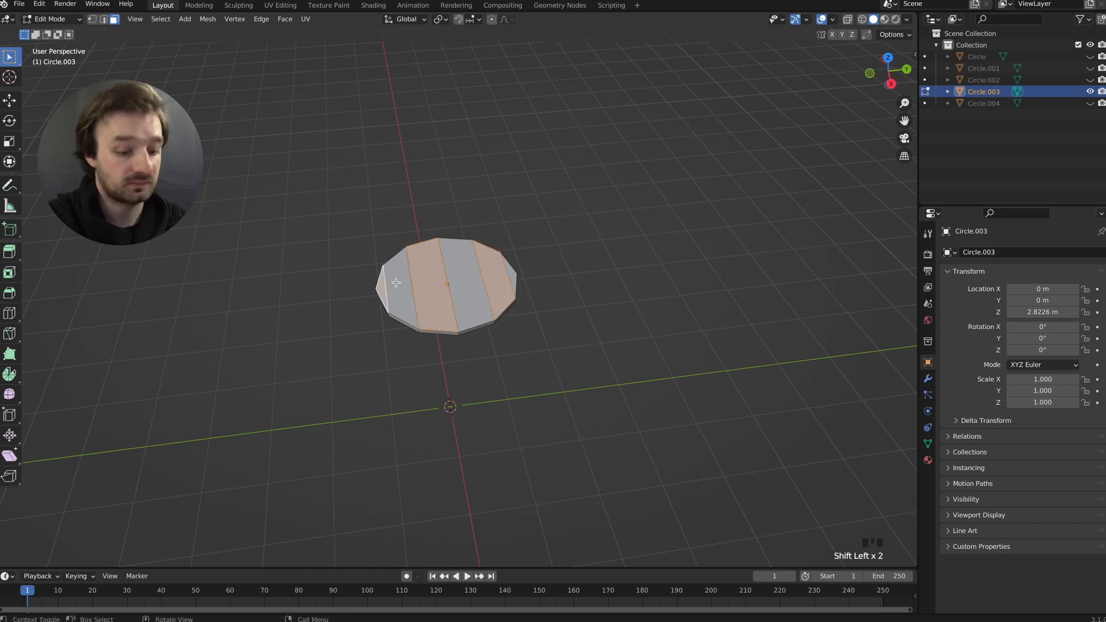
text(i0)
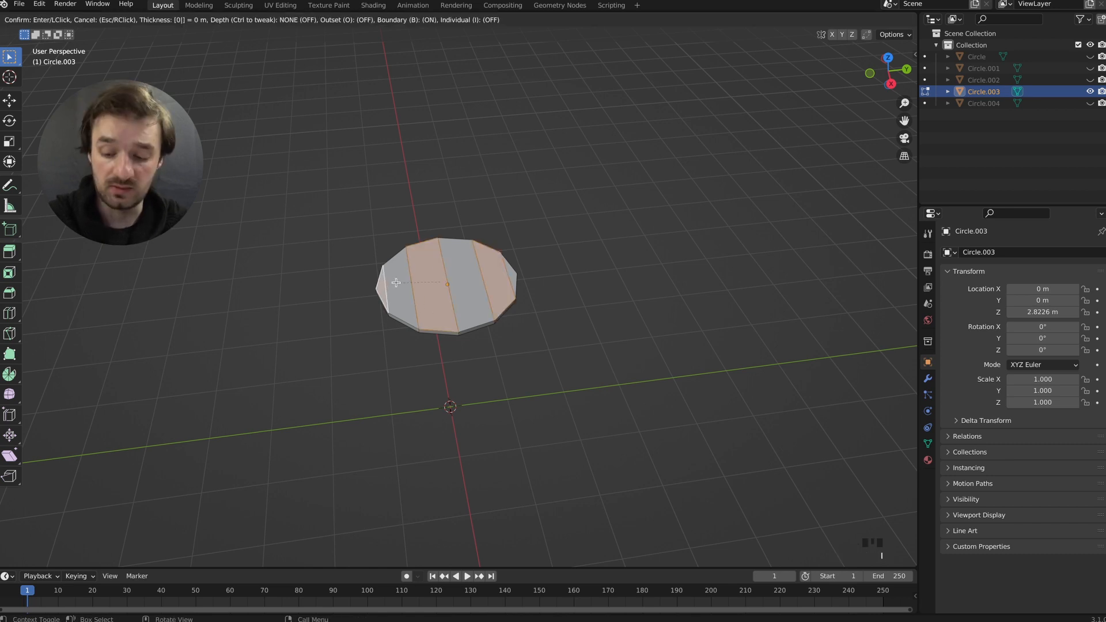
text(.015)
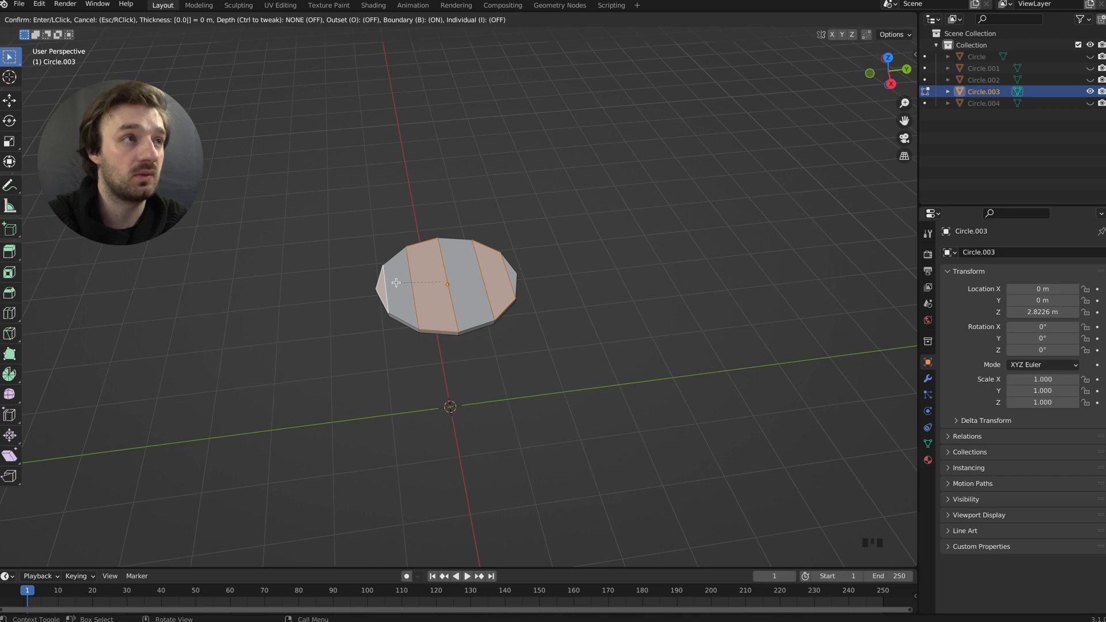
key(Return)
Step: Inset the remaining three alternate plank faces of the lid by 0.02 m
click(396, 283)
shift+click(464, 284)
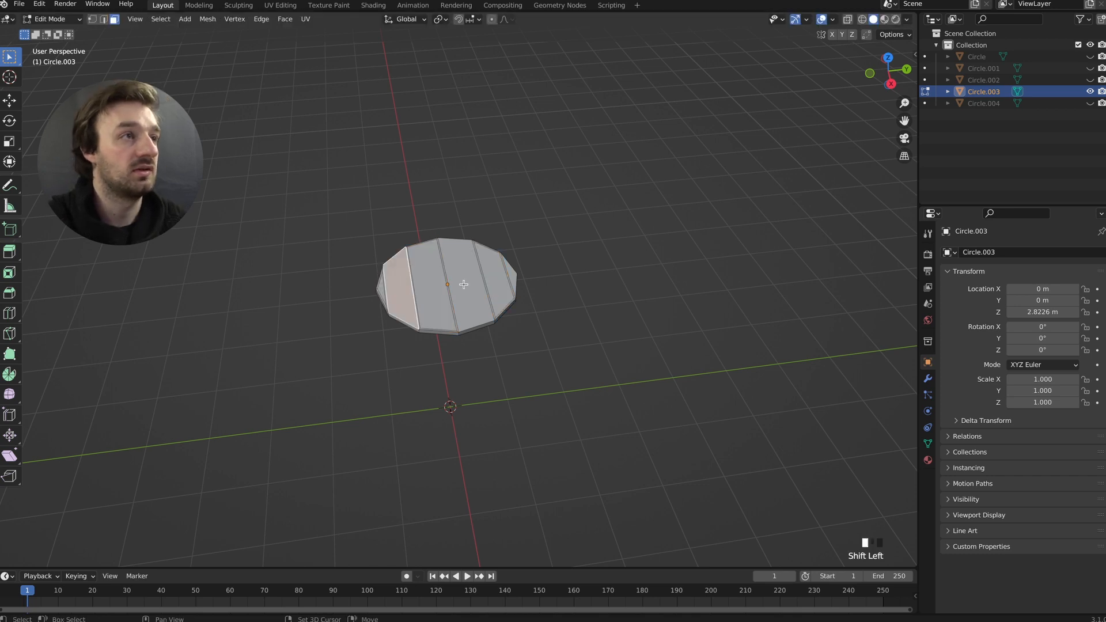
shift+click(512, 277)
key(i)
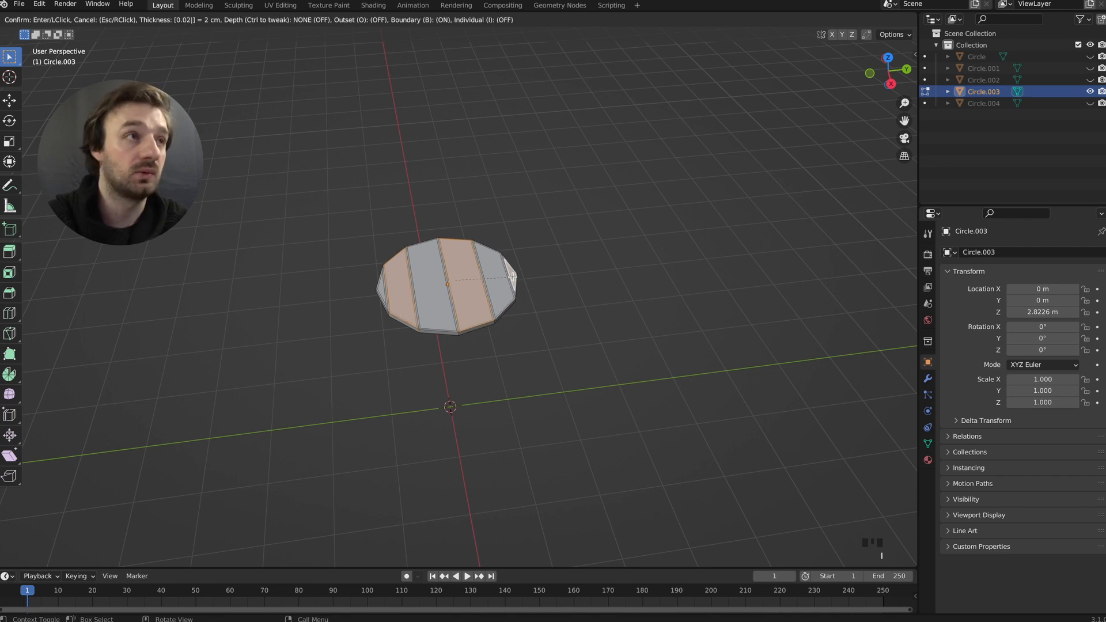
click(512, 277)
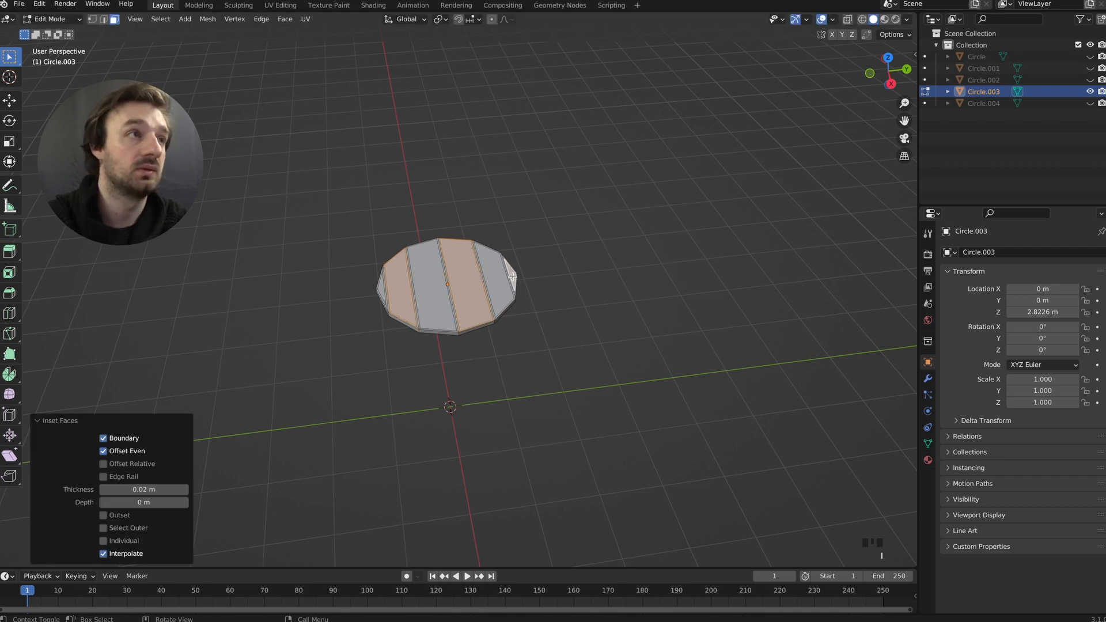
Step: Raise all six inset plank faces of the lid together by about 0.03 m along Z
click(381, 287)
shift+click(397, 286)
shift+click(430, 284)
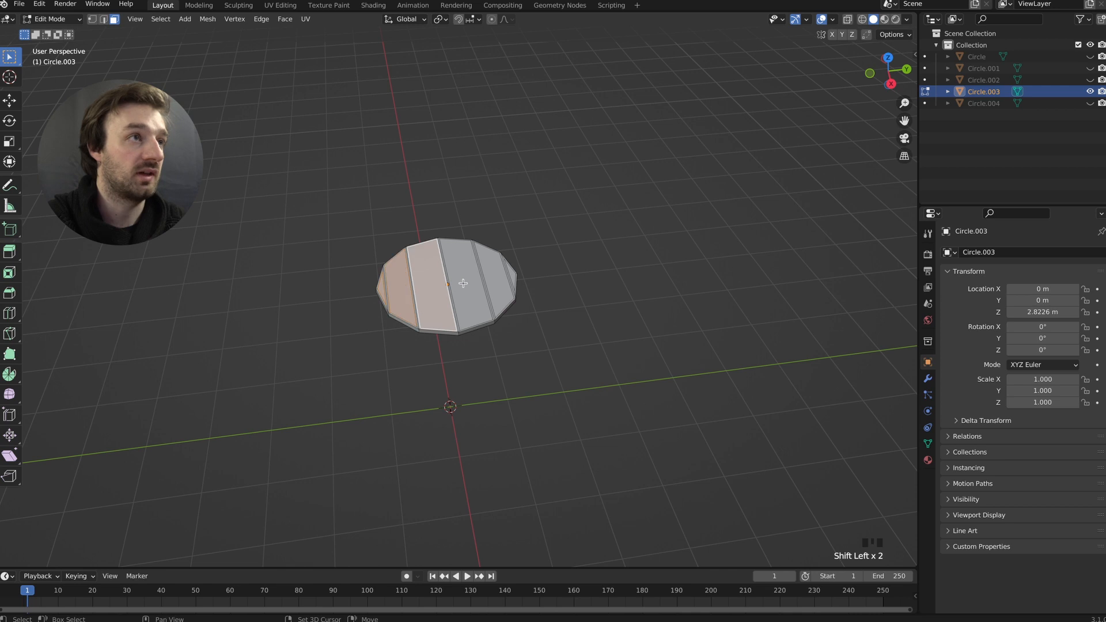
shift+click(463, 283)
shift+click(488, 281)
shift+click(511, 276)
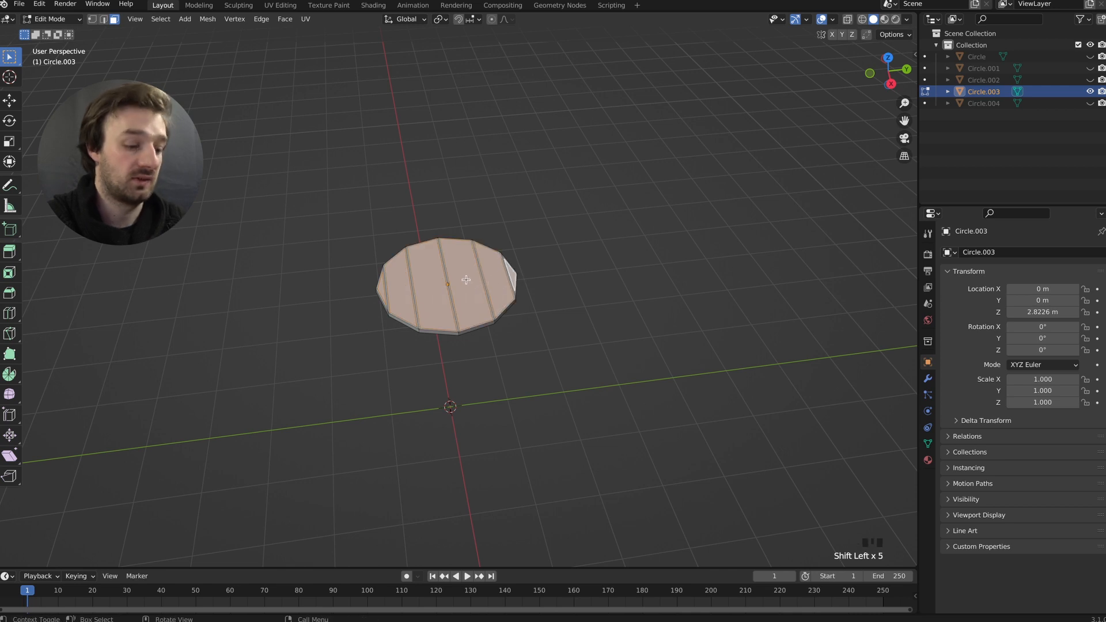
key(g)
key(z)
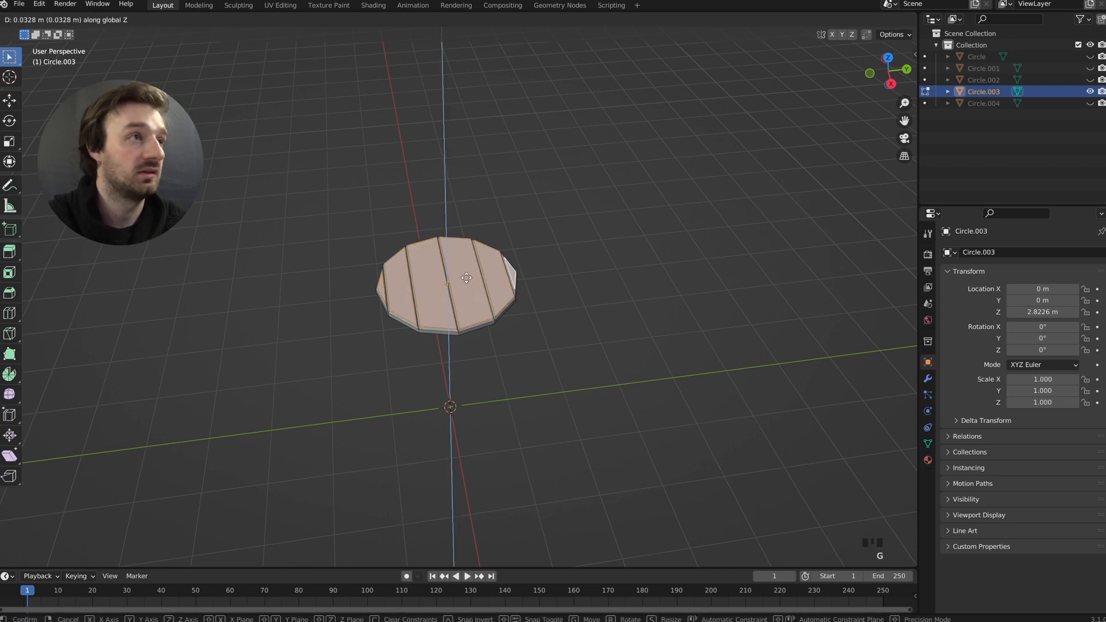
click(475, 276)
Step: Unhide the bottom copy, both bands and the barrel, and return to Object Mode to view the whole barrel
click(1089, 103)
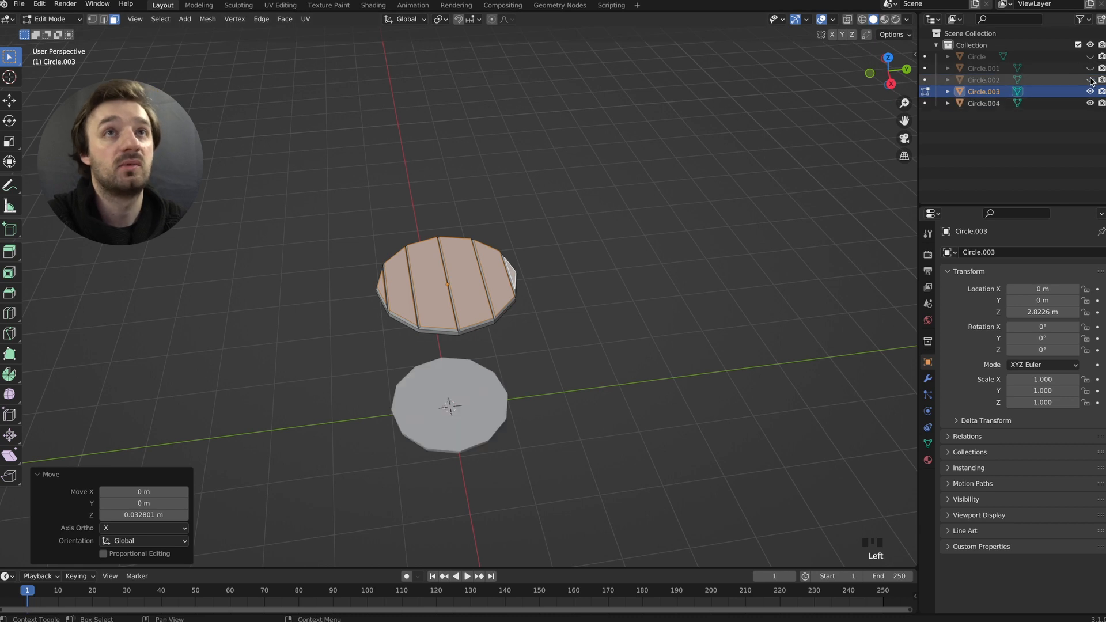
drag(1089, 80, 1092, 64)
click(1090, 57)
key(Tab)
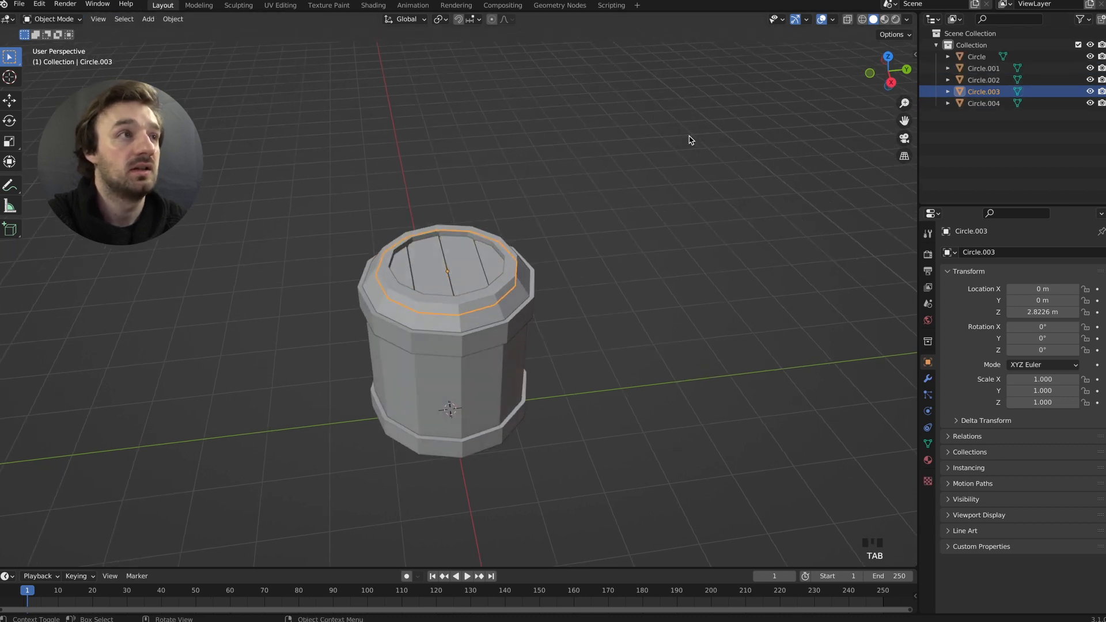
scroll(514, 263, right, 2)
super+scroll(447, 289, up, 3)
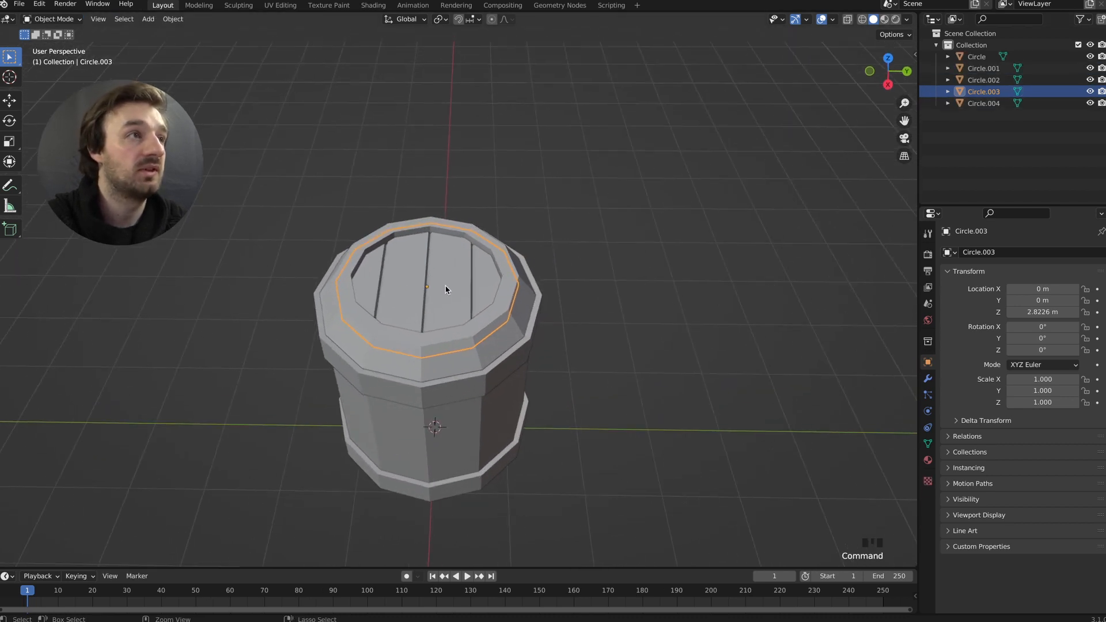
super+scroll(445, 289, down, 2)
scroll(445, 289, up, 3)
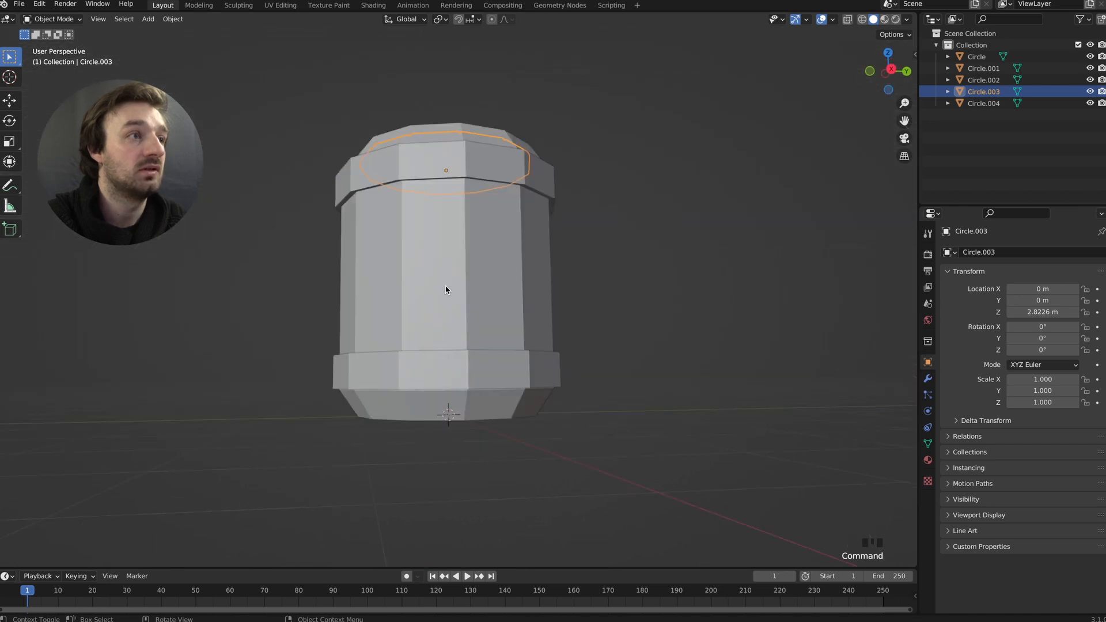
Step: Switch to the Shading workspace, leave Edit Mode, and add a new material to the barrel body
scroll(445, 289, down, 5)
scroll(503, 184, up, 1)
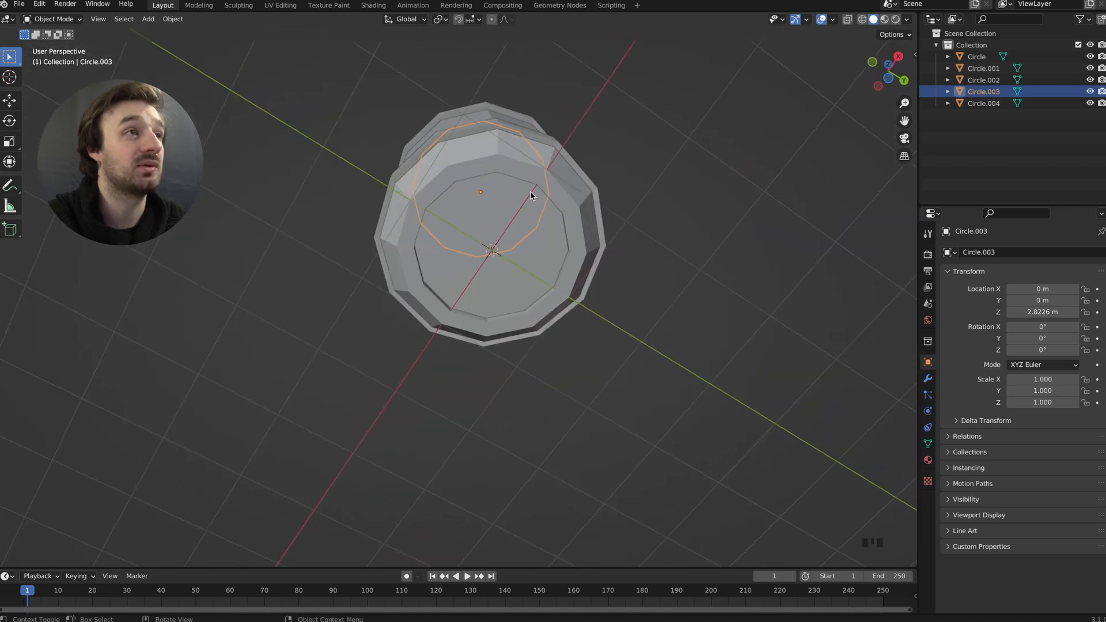
scroll(494, 222, up, 3)
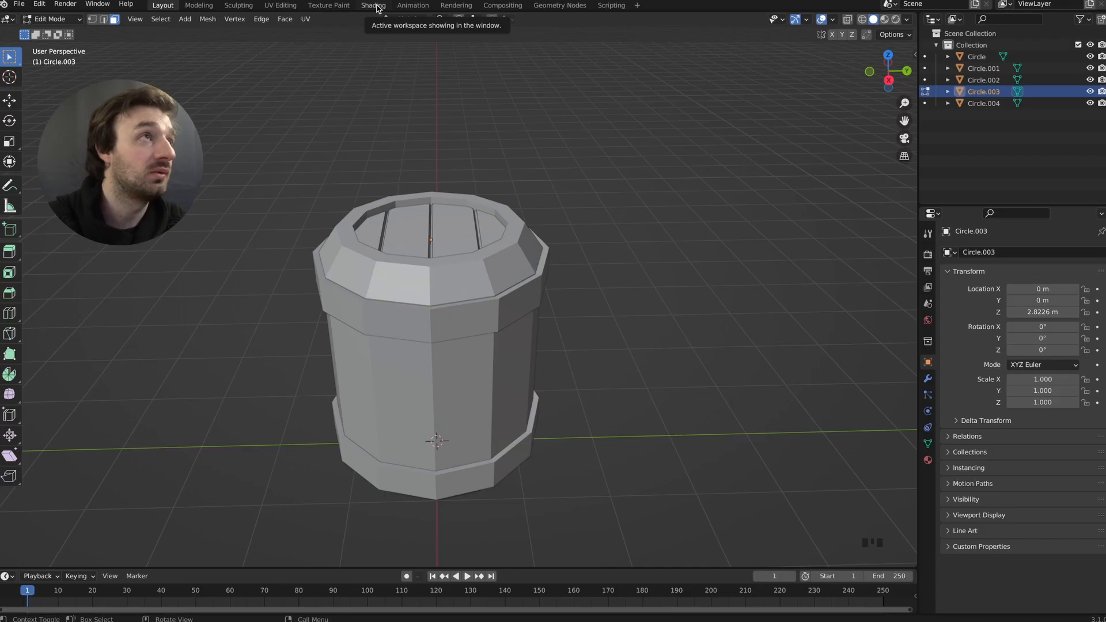
click(373, 5)
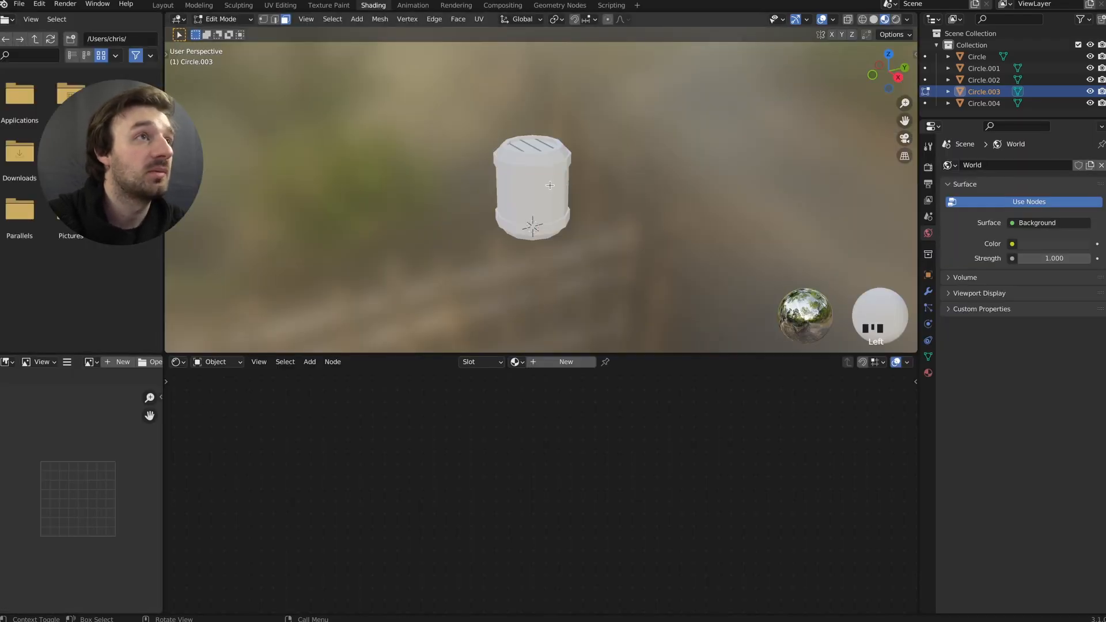
key(Tab)
click(544, 187)
scroll(544, 187, up, 3)
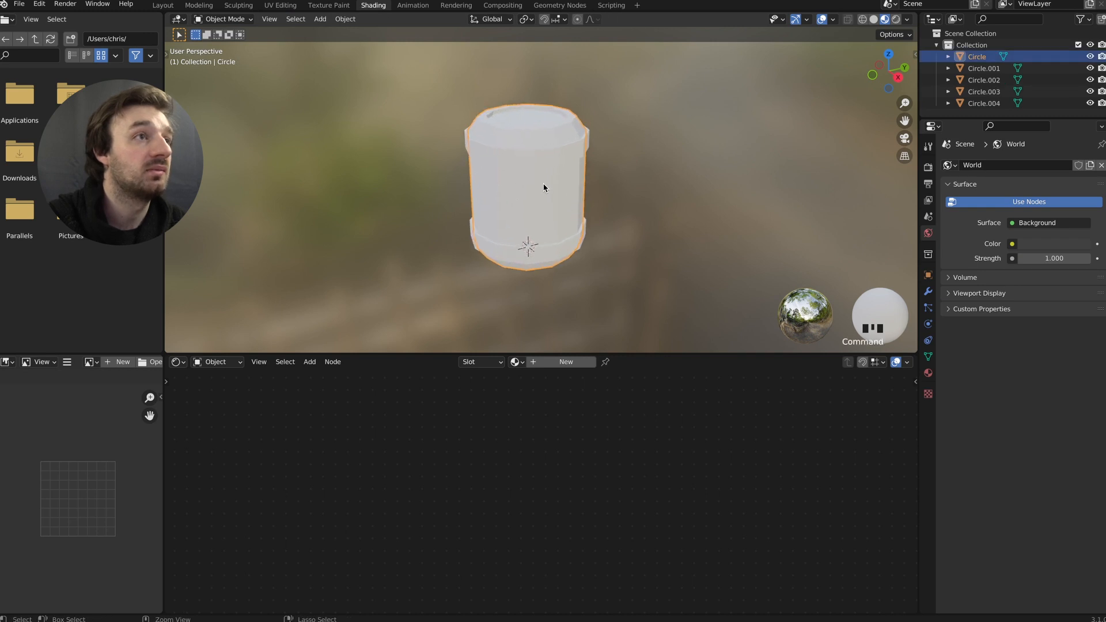
click(554, 362)
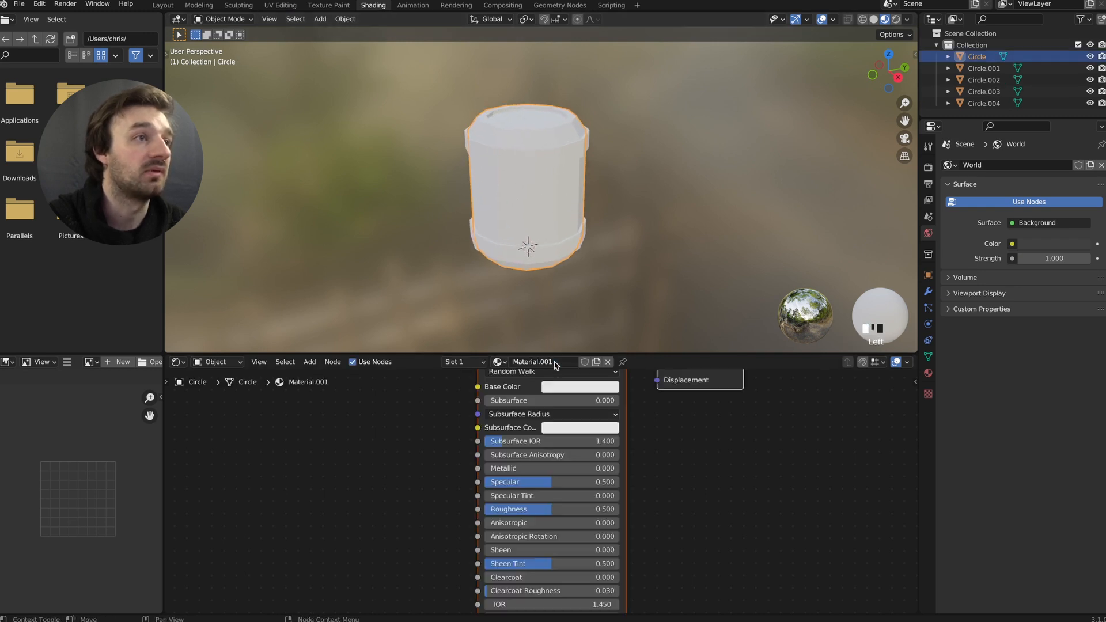
Step: Set the barrel material's base color to a dark brown with H 0.056, S 0.925 and V 0.258
click(575, 407)
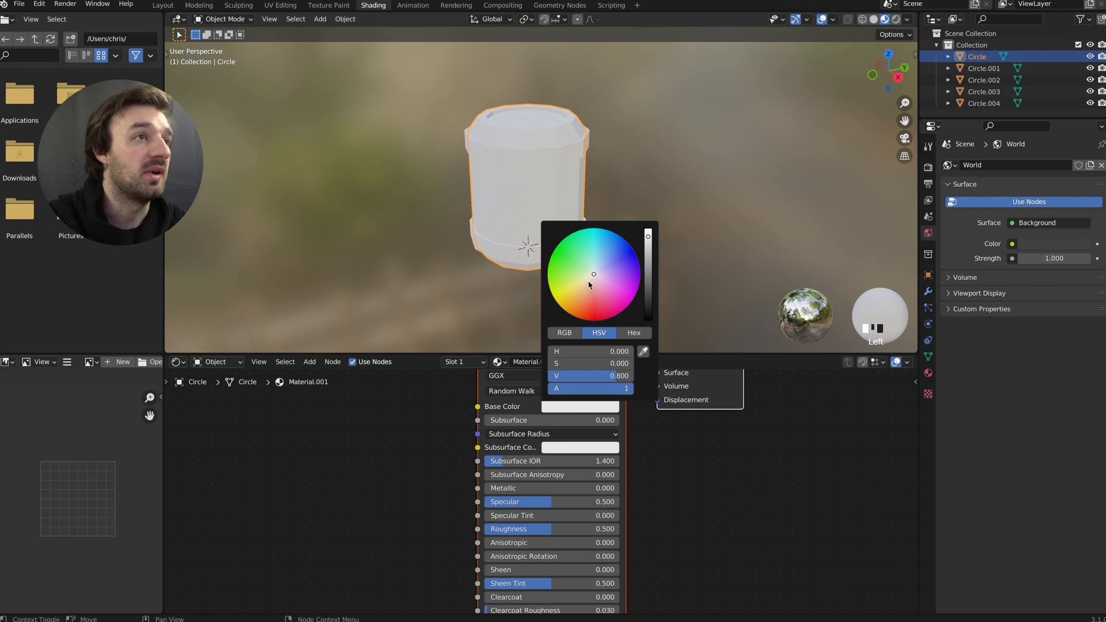
click(585, 290)
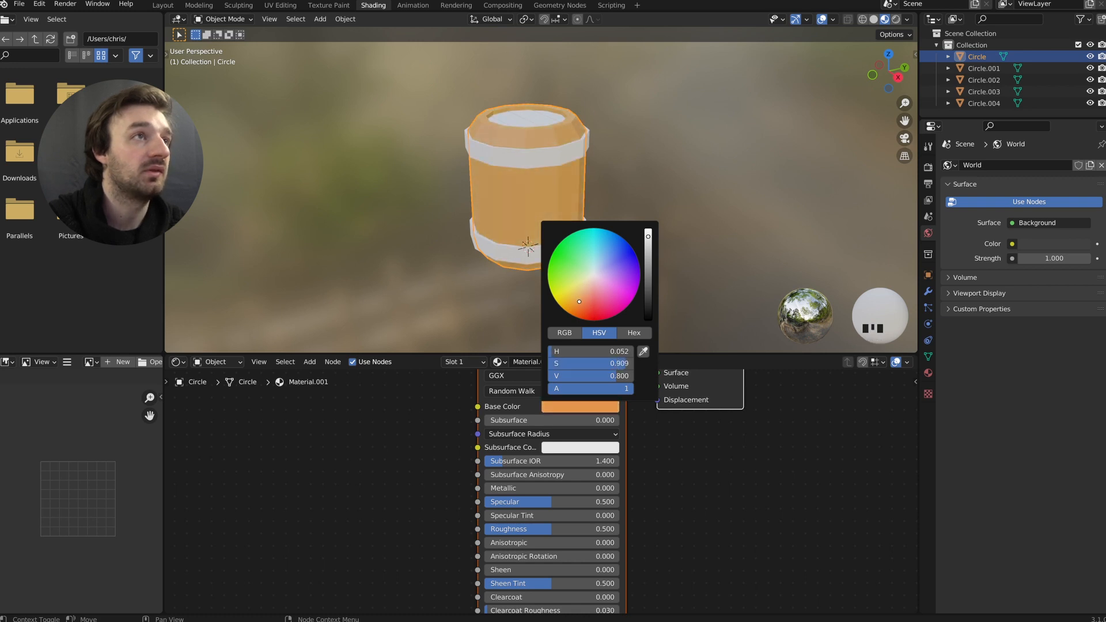
drag(647, 242, 647, 272)
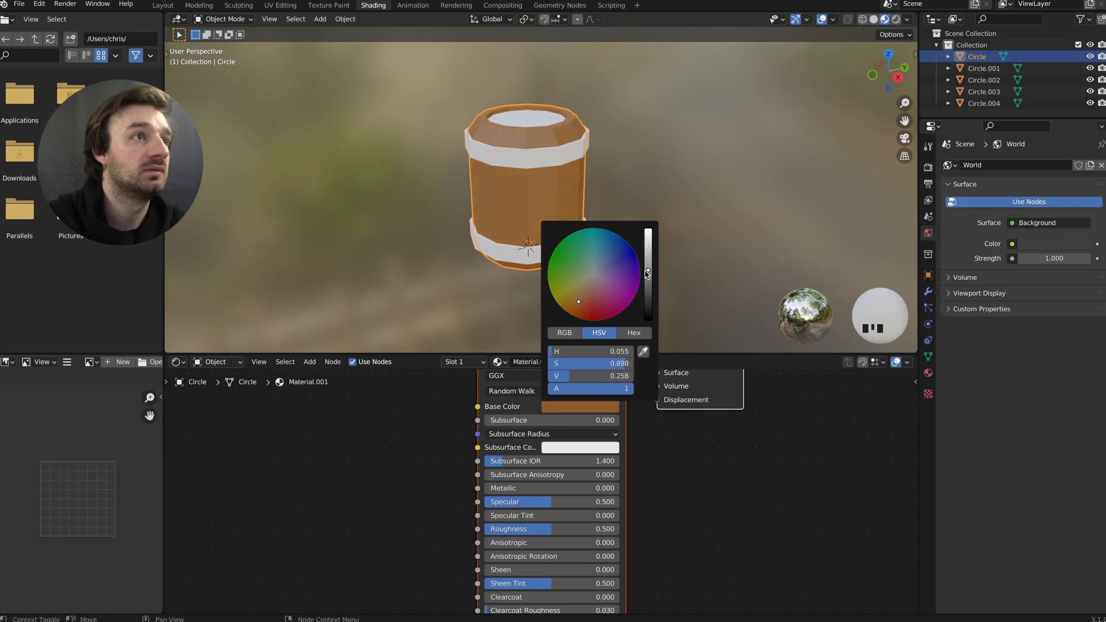
drag(573, 308, 574, 304)
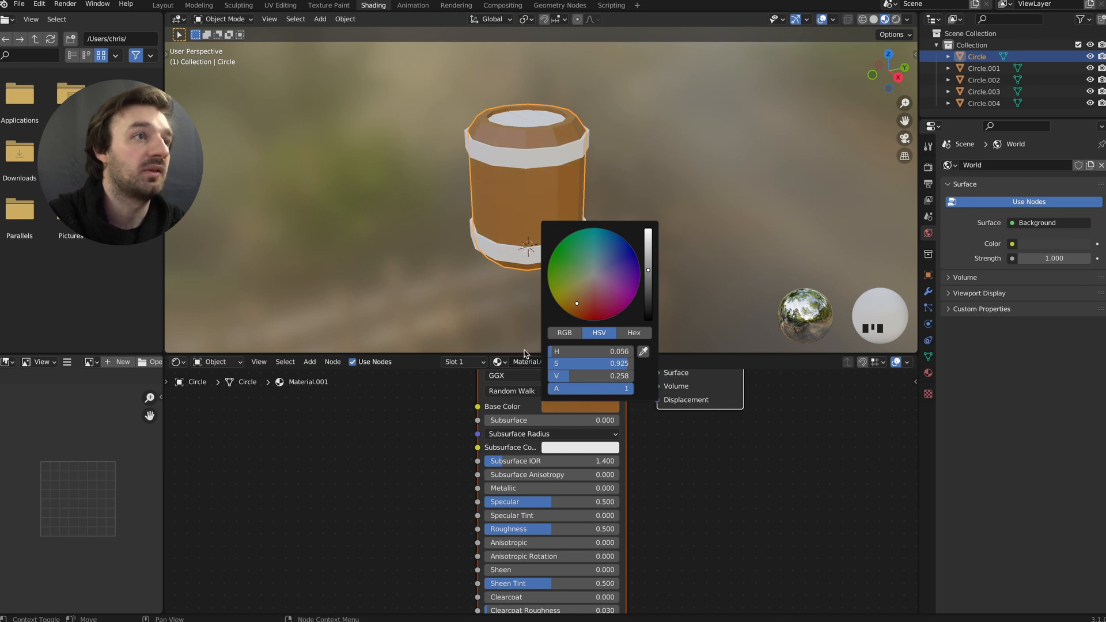
Step: Apply the barrel body's brown material to the top lid and the bottom lid
drag(496, 362, 533, 123)
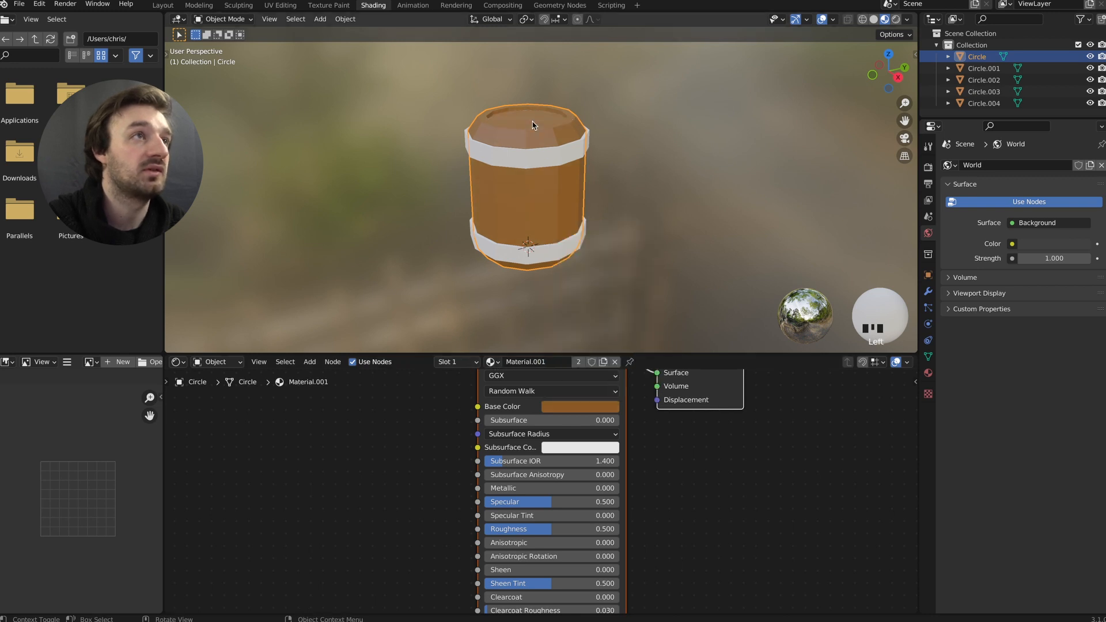
scroll(533, 123, up, 5)
scroll(533, 125, up, 5)
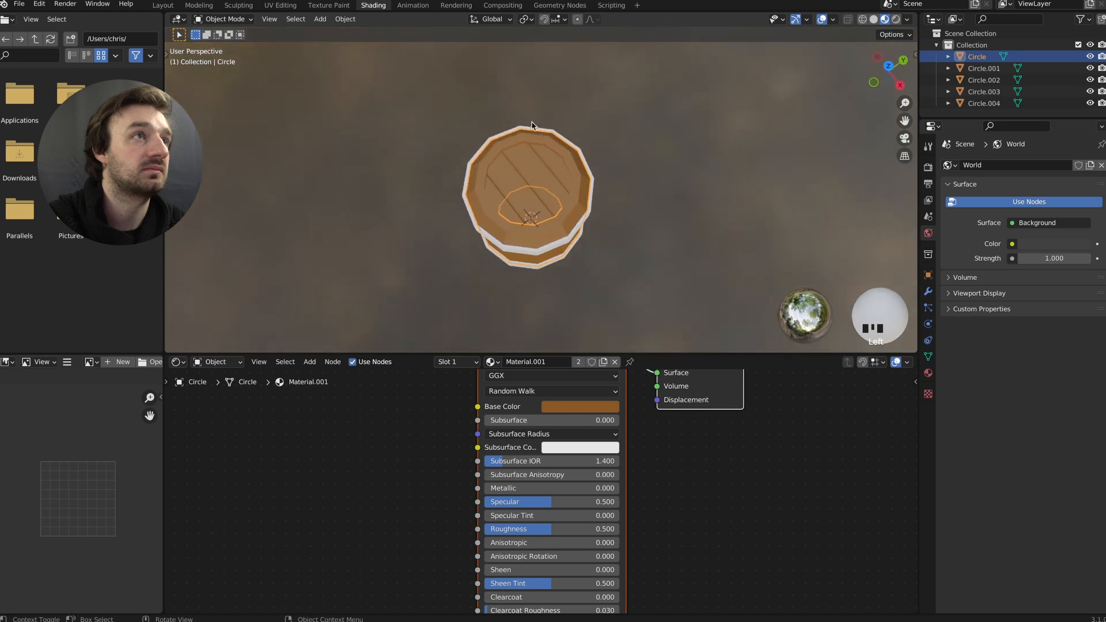
middle_drag(531, 140, 521, 265)
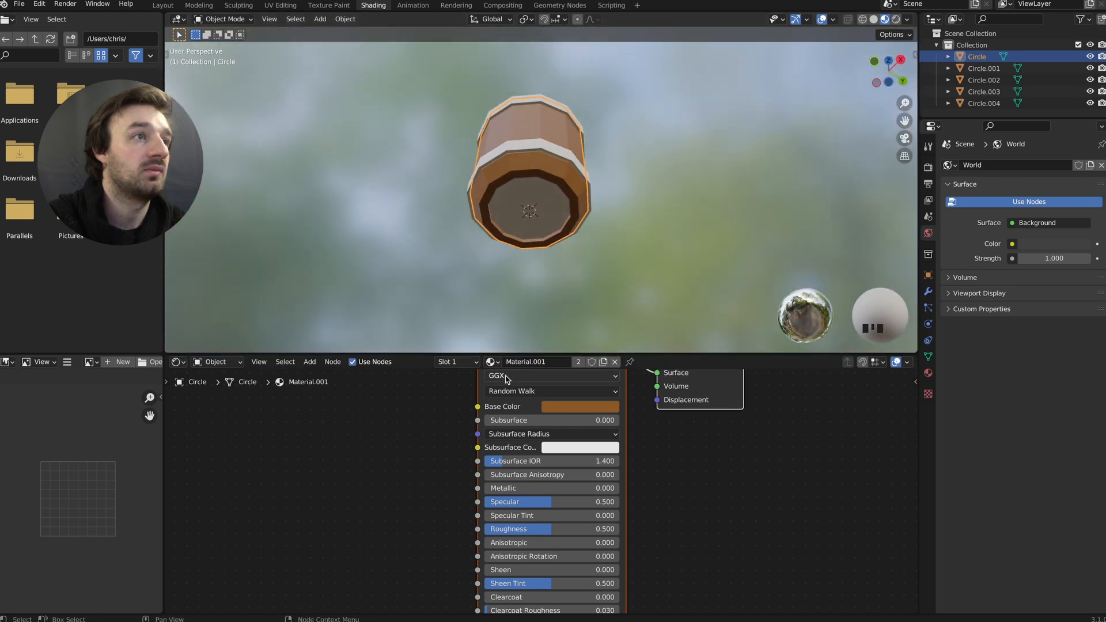
drag(490, 362, 509, 196)
scroll(509, 195, up, 10)
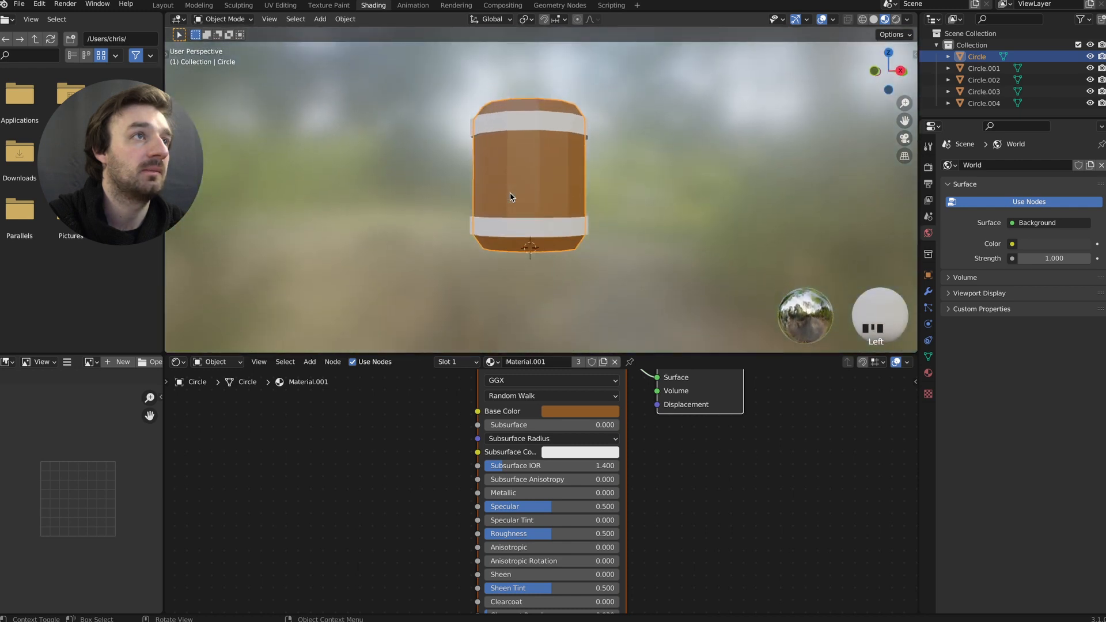
Step: Give the upper band a new material with Metallic 1.000 and Roughness 0.375, and apply the same material to the lower band
scroll(510, 197, up, 8)
scroll(510, 196, down, 5)
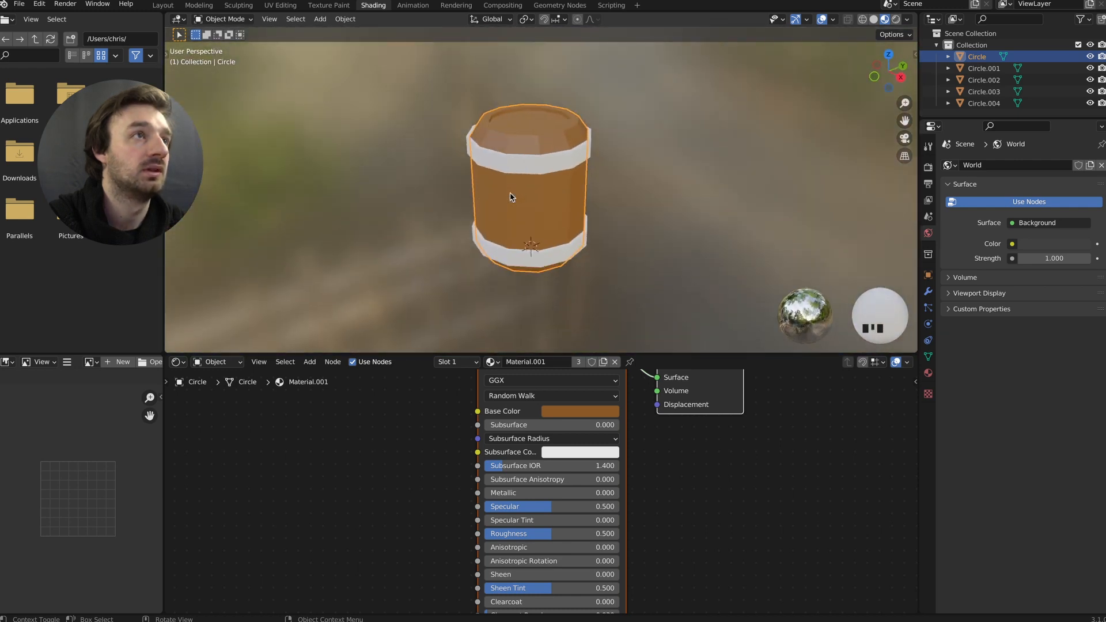
click(529, 169)
click(564, 362)
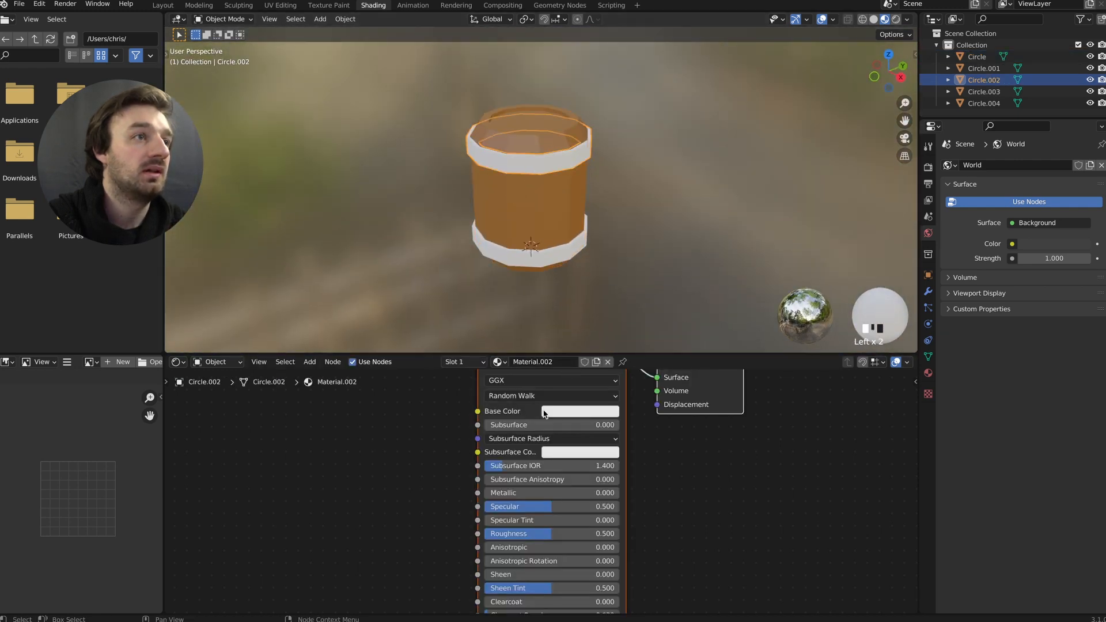
drag(543, 493, 615, 492)
drag(551, 534, 534, 533)
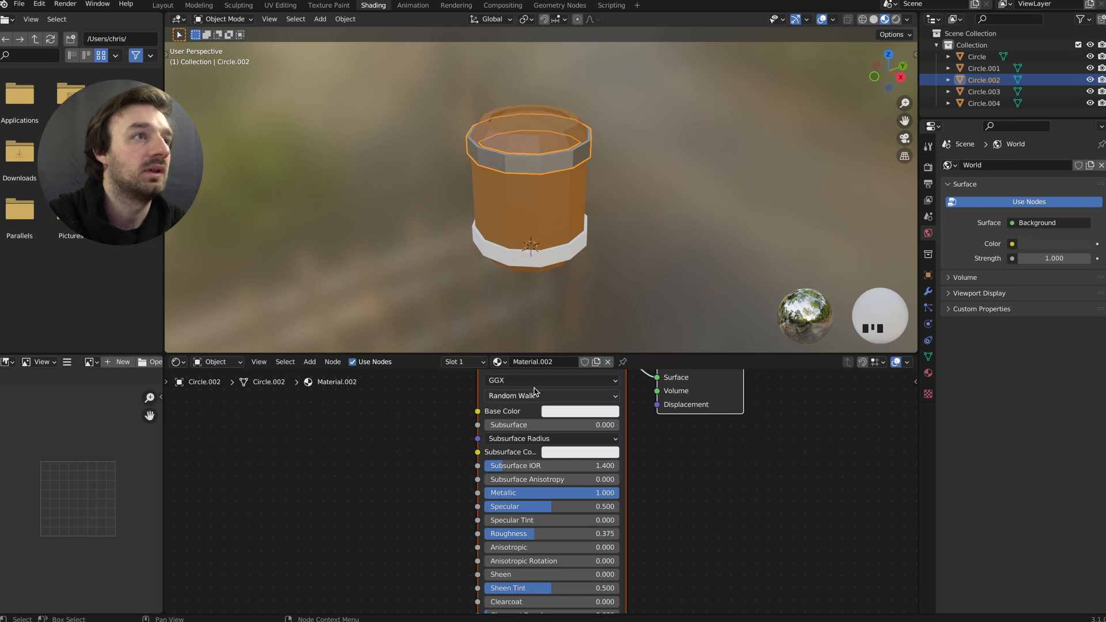
drag(513, 261, 515, 261)
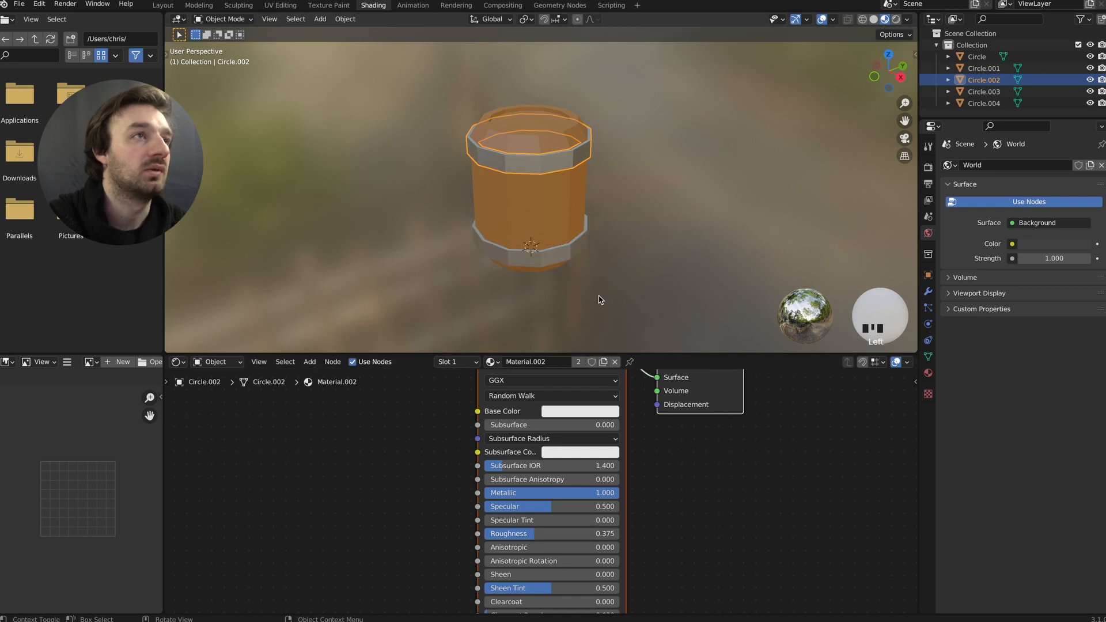
scroll(599, 296, left, 10)
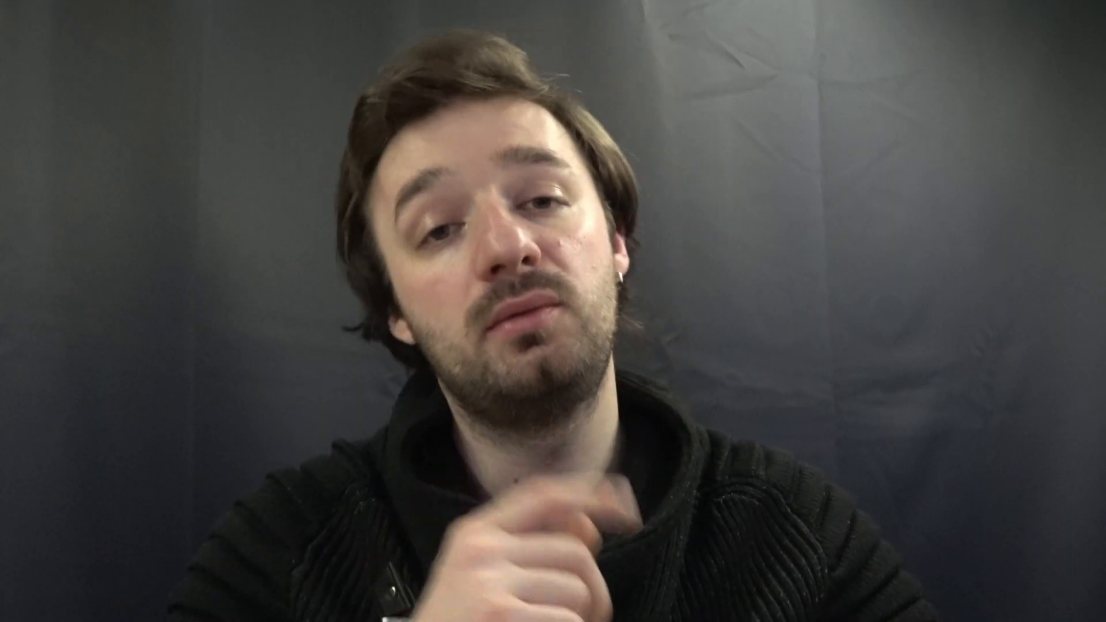